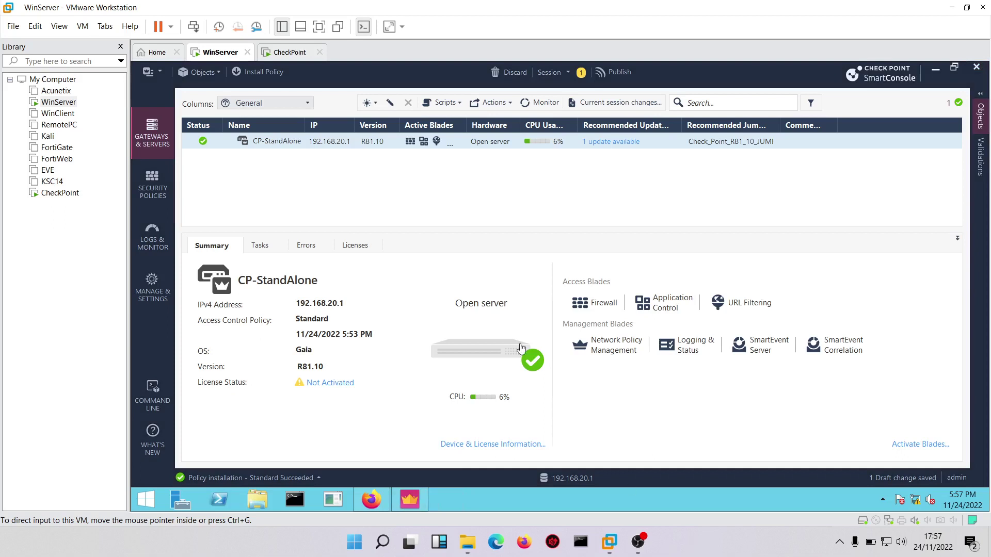
# Enable the Anti-Virus blade in CP-StandAlone's Custom Threat Prevention settings
pyautogui.click(284, 144)
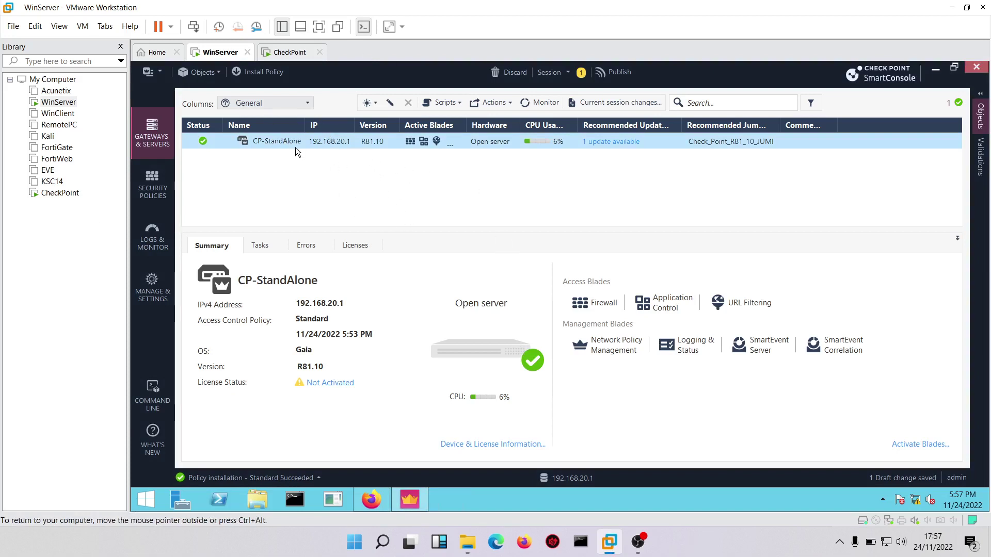
pyautogui.doubleClick(276, 142)
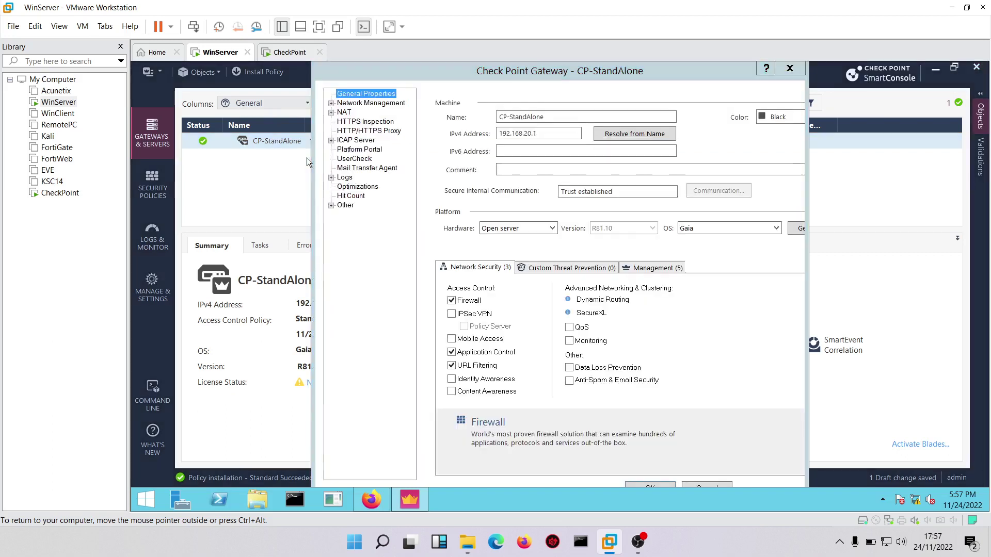
pyautogui.click(553, 271)
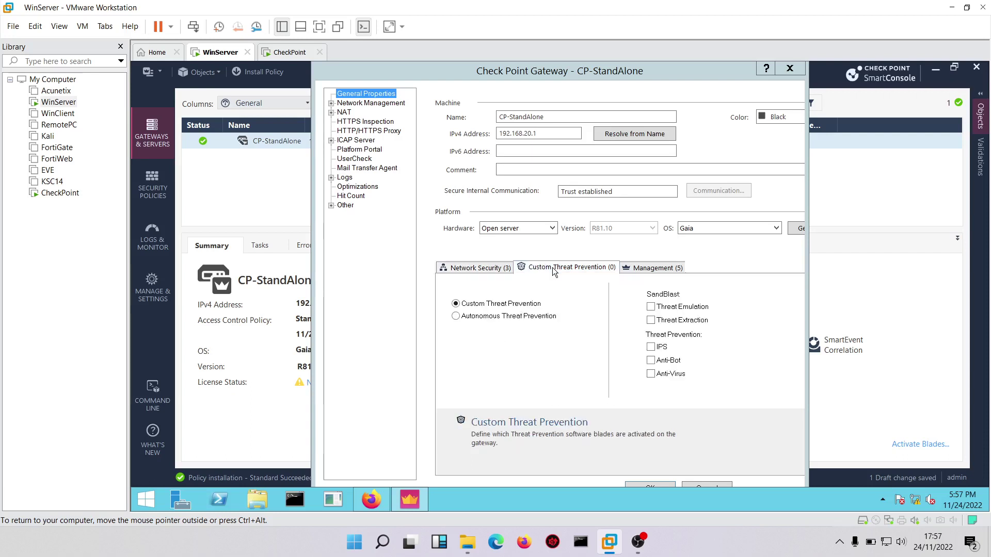
pyautogui.click(651, 374)
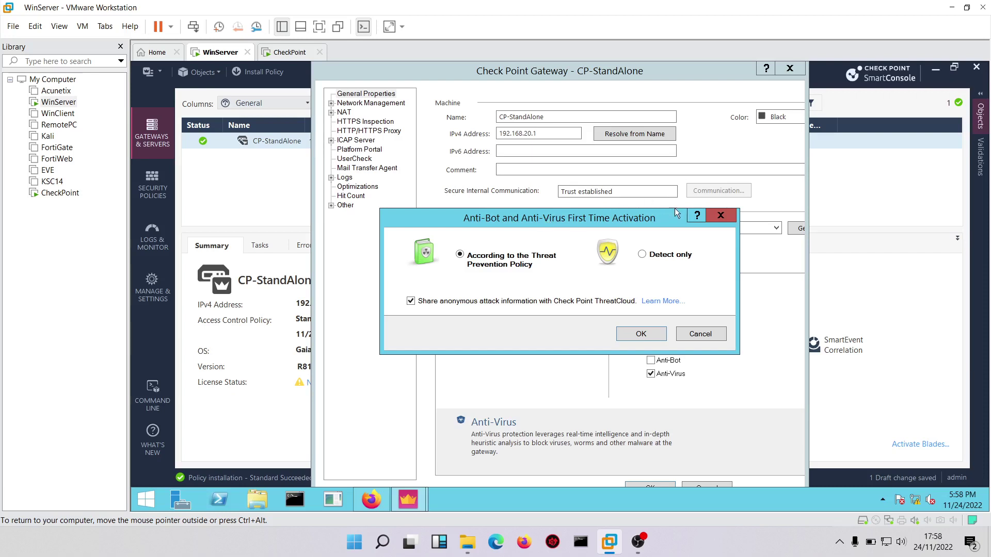
# Pick the Anti-Virus activation mode in the First Time Activation dialog and confirm it
pyautogui.click(645, 254)
pyautogui.click(640, 333)
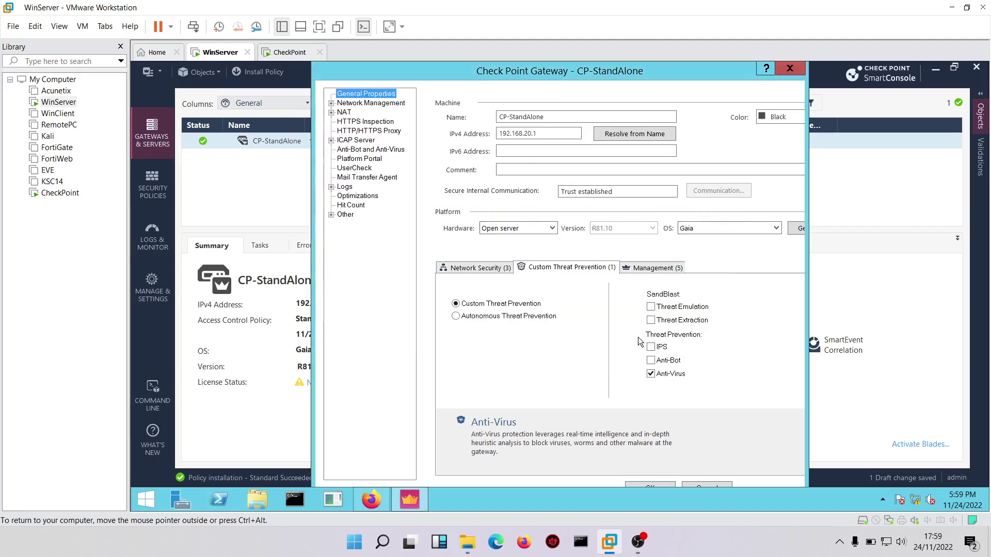
# Enable the Anti-Bot blade on CP-StandAlone alongside Anti-Virus
pyautogui.click(651, 361)
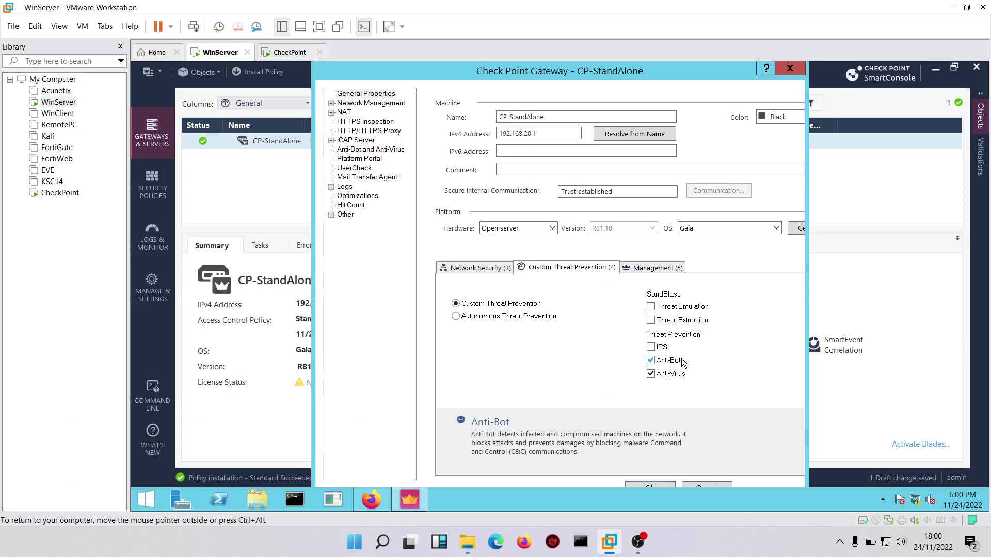
# Enable IPS with activation according to policy and save the gateway properties
pyautogui.click(652, 346)
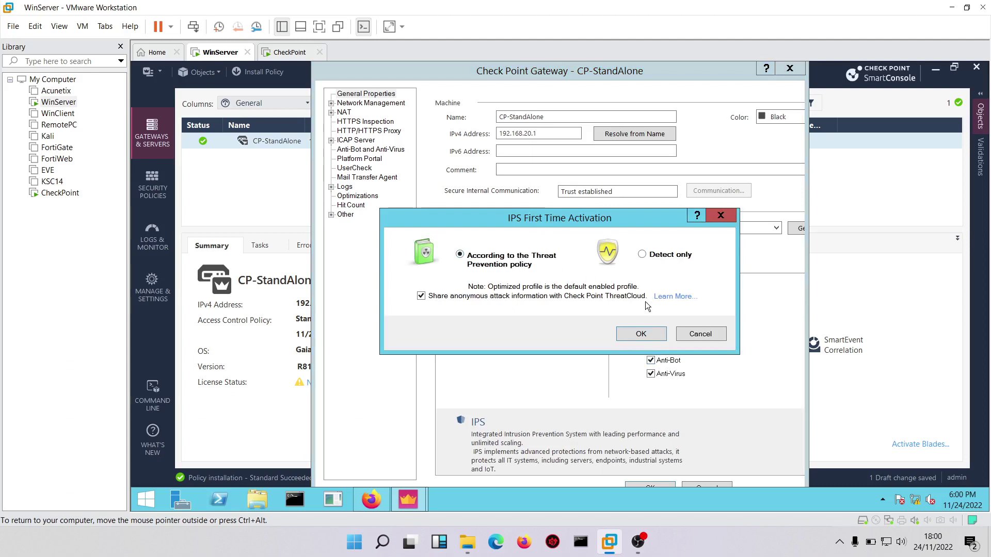
pyautogui.click(640, 333)
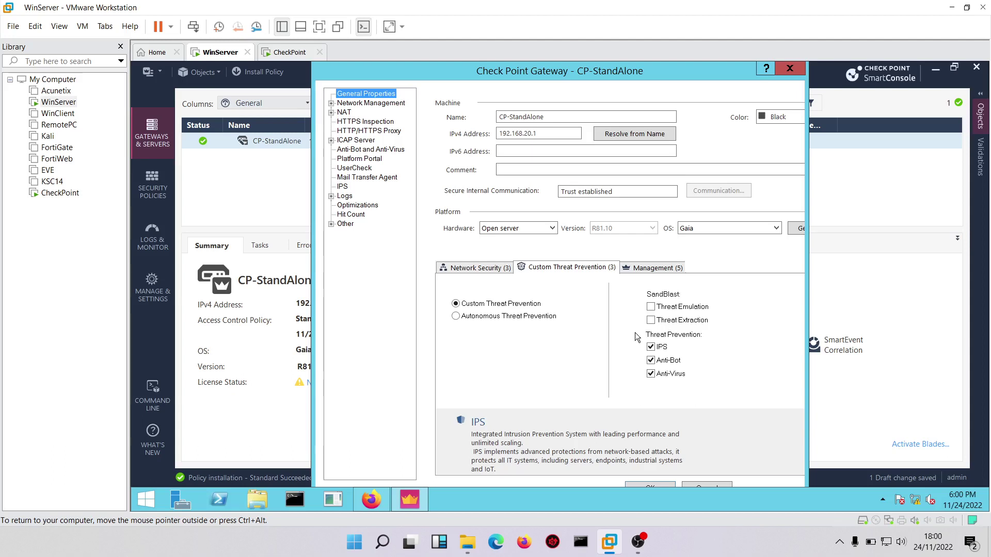
pyautogui.click(643, 484)
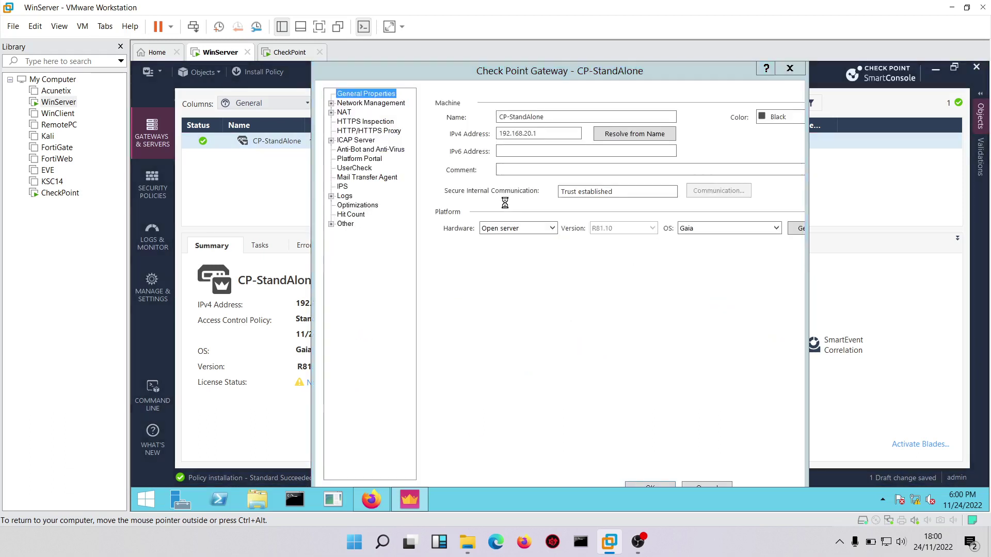
# Make Anti-Bot and Anti-Virus receive threat alerts, then show the gateway's IPS settings
pyautogui.click(354, 150)
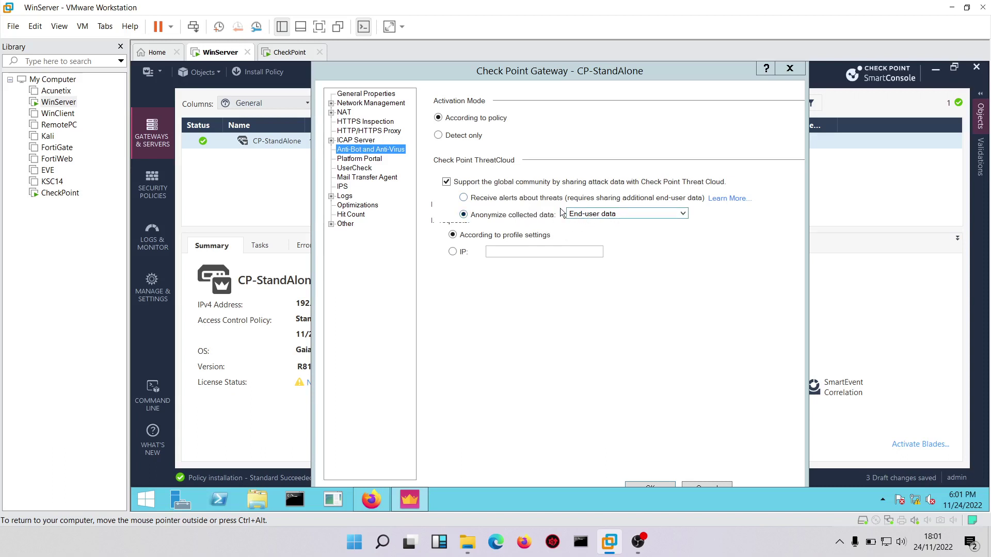
pyautogui.click(508, 204)
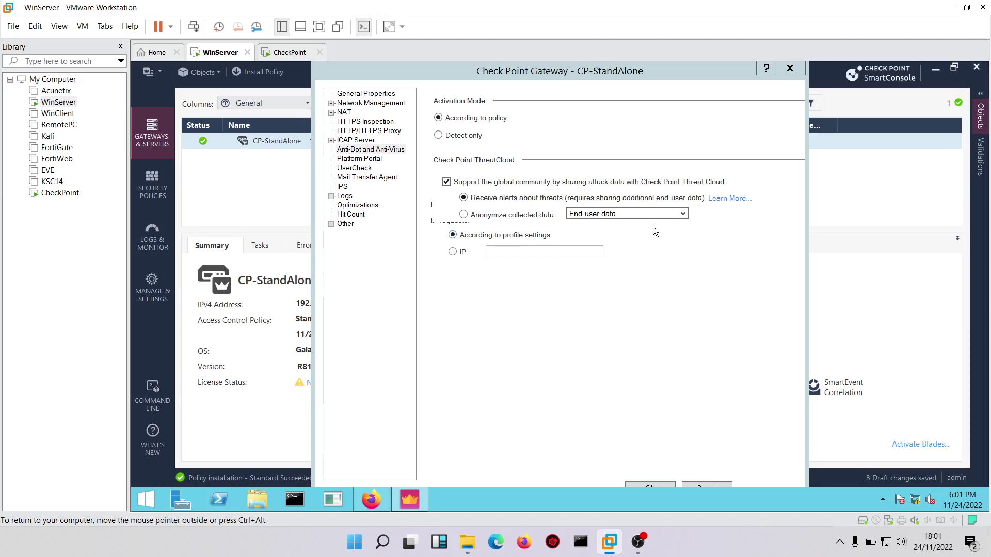
pyautogui.click(344, 189)
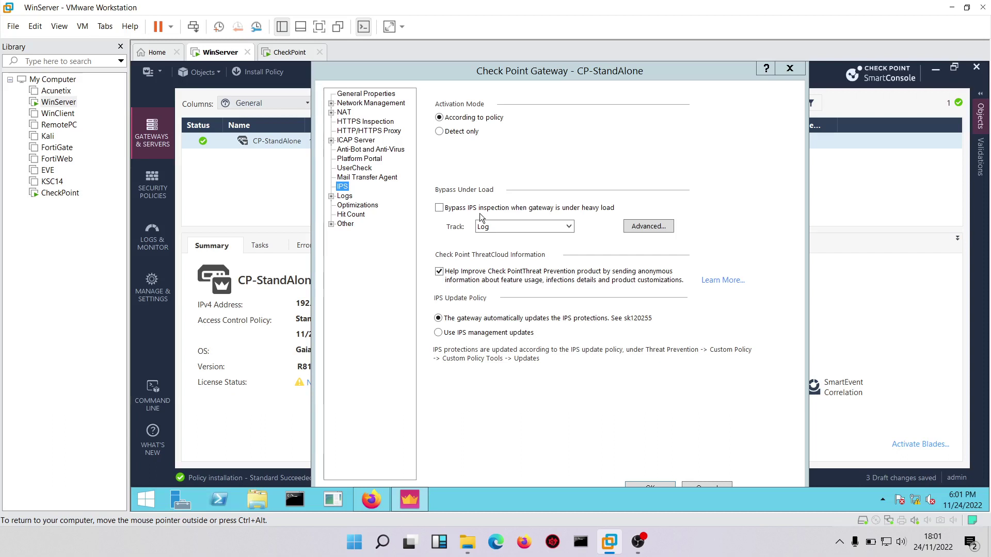
# Bypass IPS inspection under heavy load, keeping CPU and memory thresholds at 70% low, 90% high
pyautogui.click(446, 209)
pyautogui.click(648, 227)
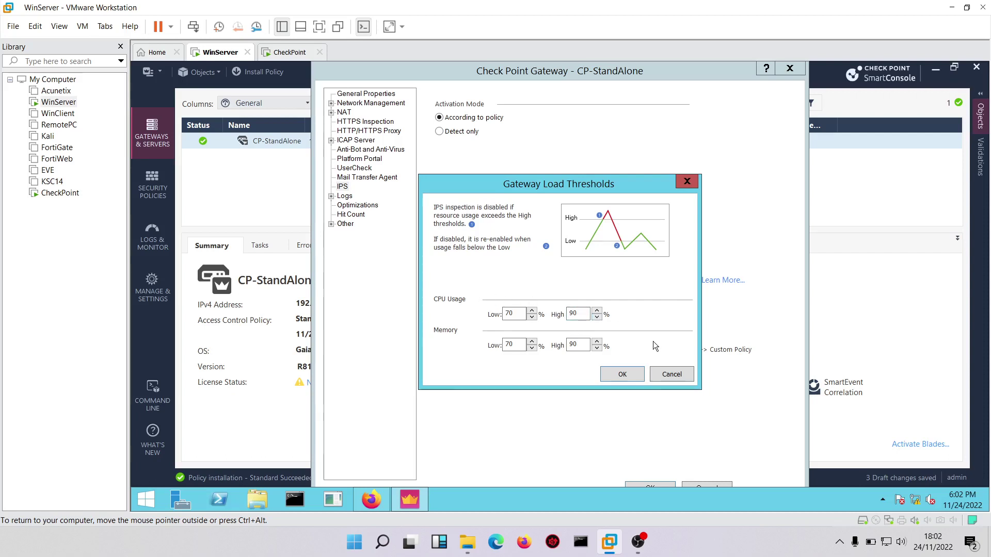
pyautogui.click(626, 373)
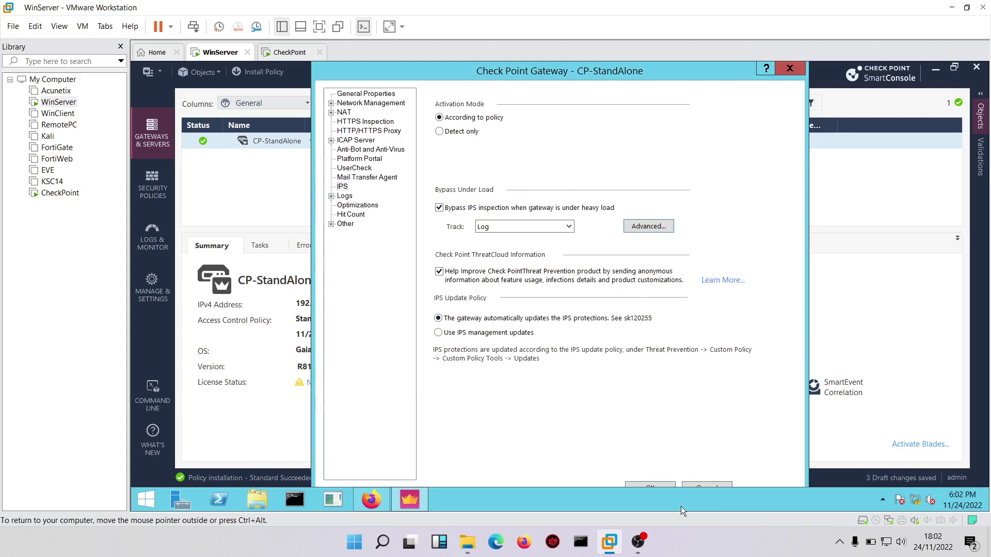
# Save the gateway, open the Threat Prevention profiles and widen the Performance Impact column
pyautogui.click(652, 482)
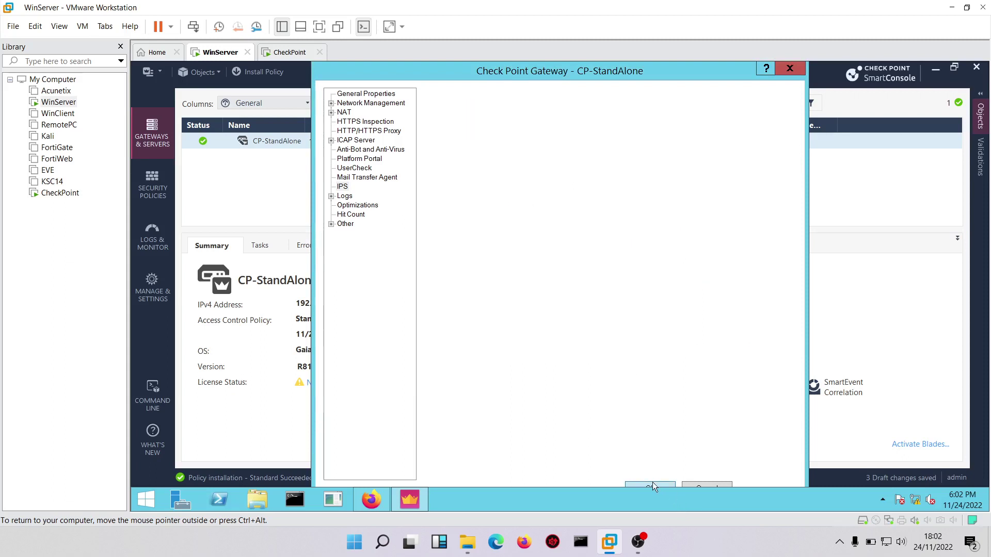
pyautogui.click(153, 186)
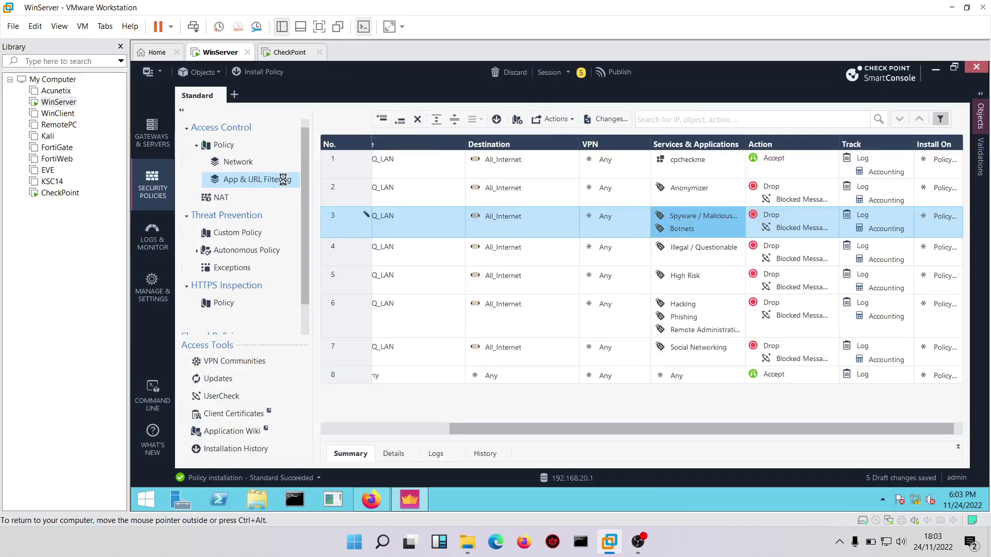
pyautogui.click(283, 179)
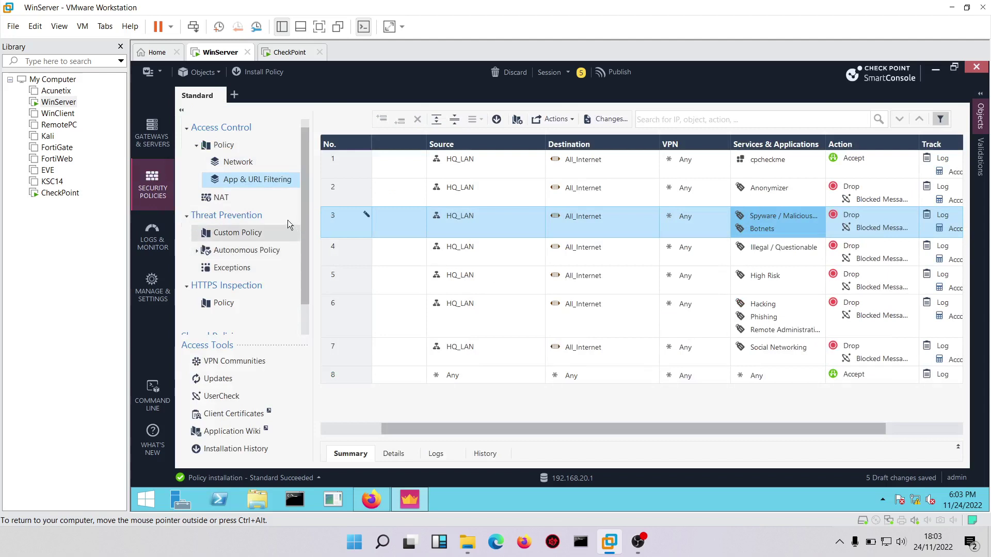
pyautogui.click(224, 234)
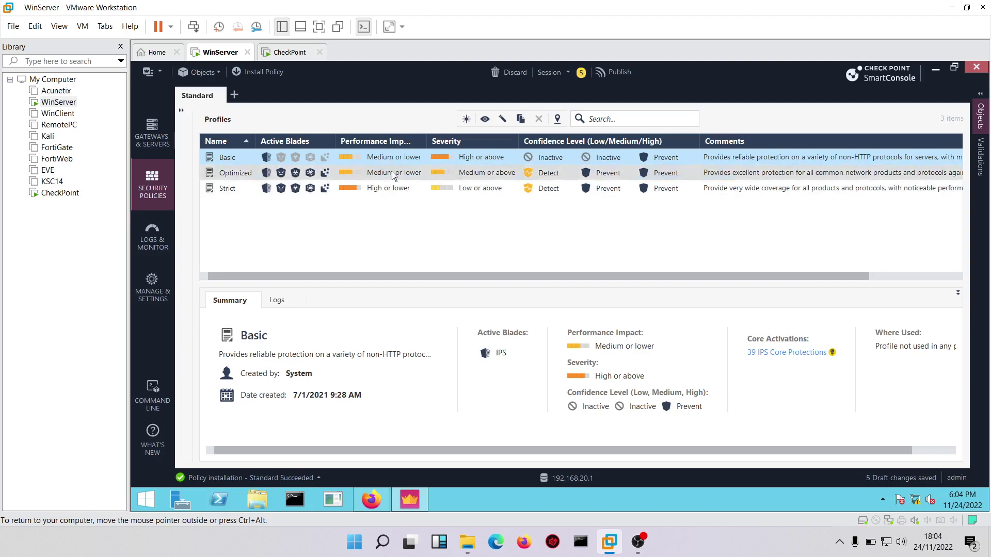
pyautogui.moveTo(428, 139); pyautogui.dragTo(441, 139)
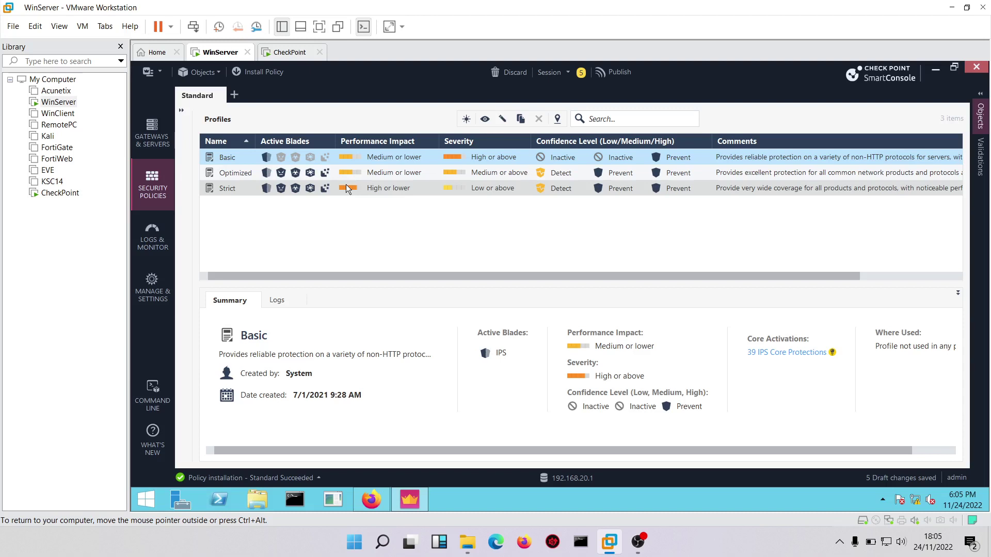
pyautogui.click(222, 190)
# Clone the Strict profile as 'Strict (Clone)' and show the new profile's details
pyautogui.rightClick(222, 190)
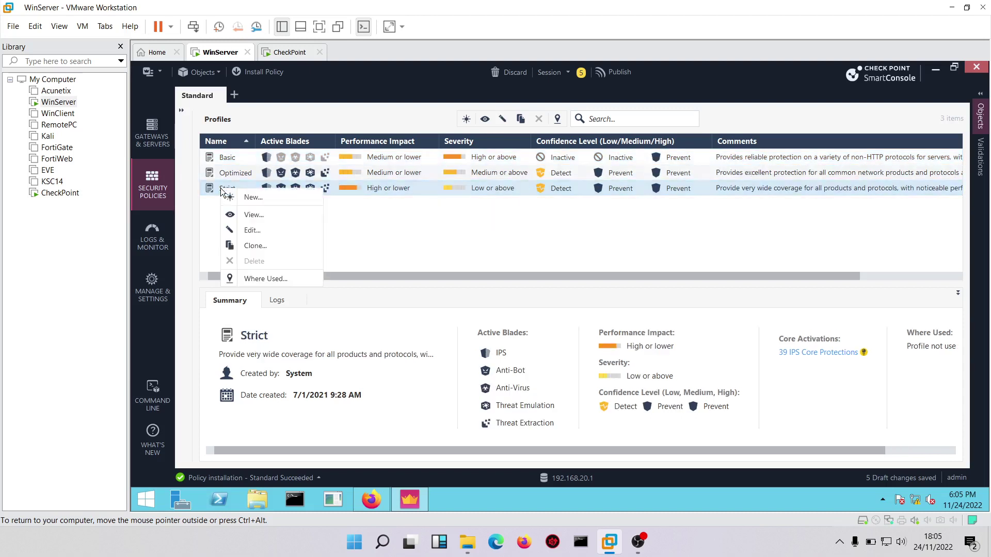
pyautogui.click(252, 246)
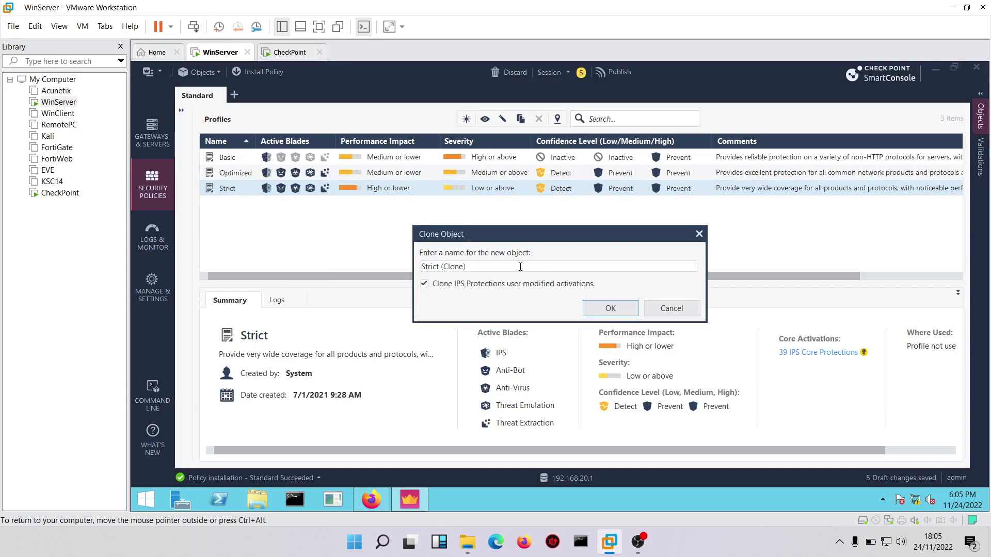
pyautogui.click(599, 309)
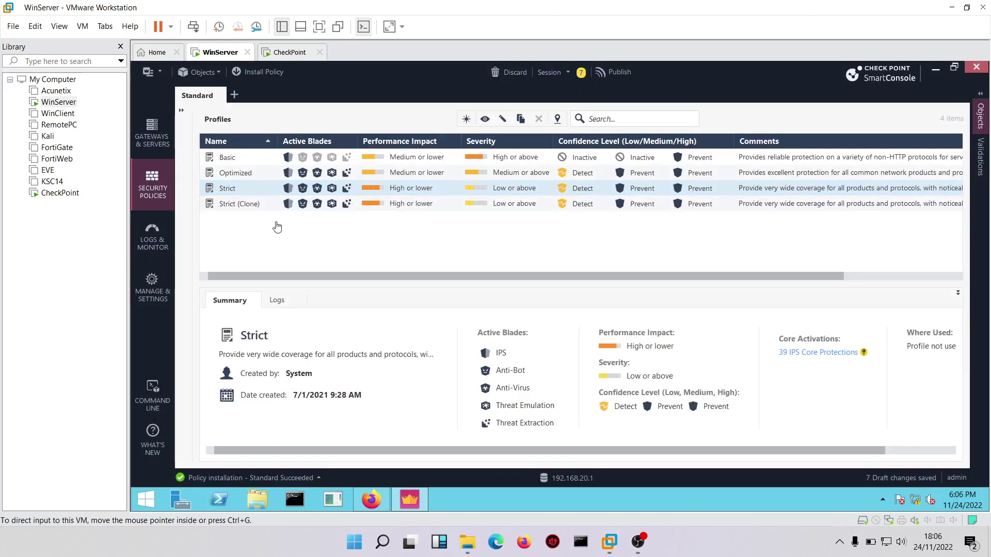
pyautogui.click(242, 205)
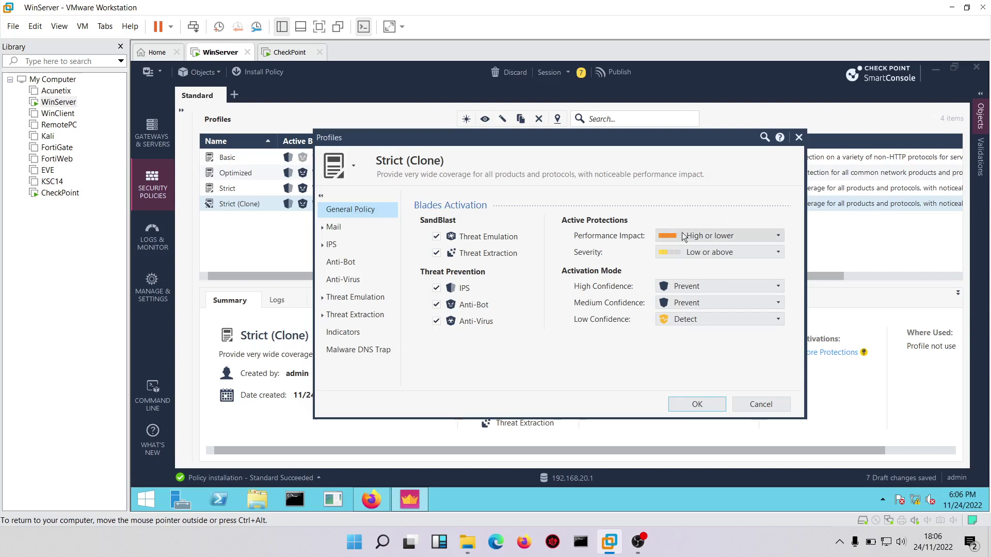
pyautogui.click(735, 233)
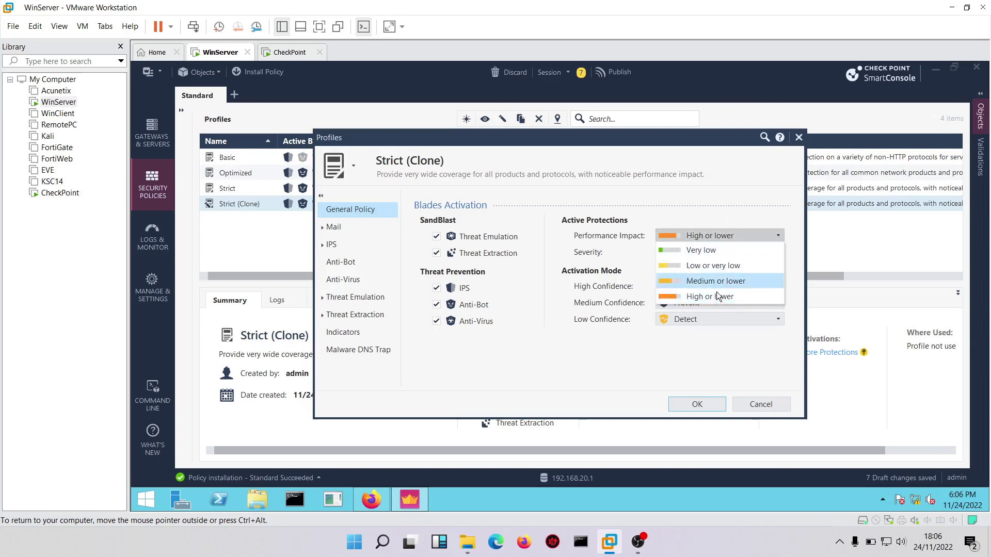
pyautogui.click(609, 243)
pyautogui.click(681, 255)
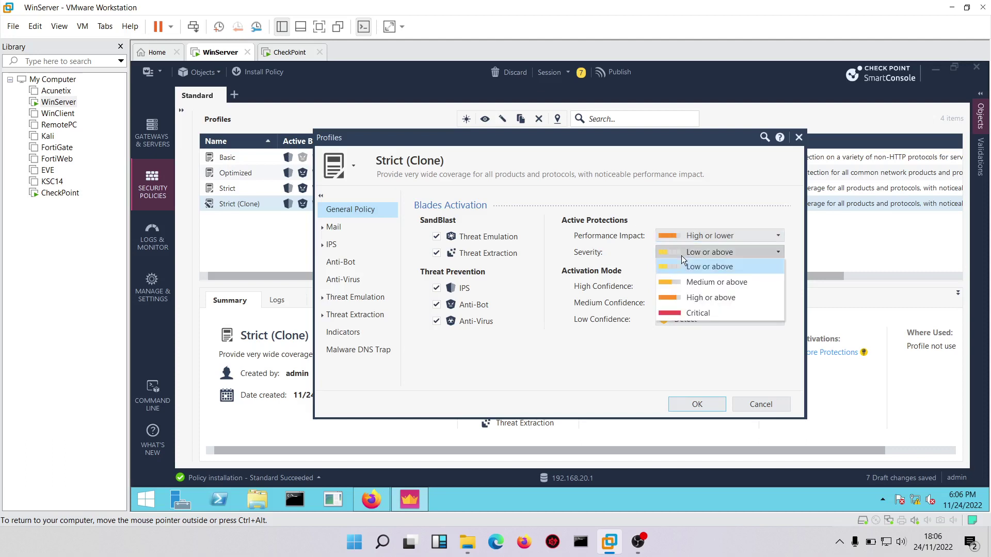
pyautogui.click(643, 241)
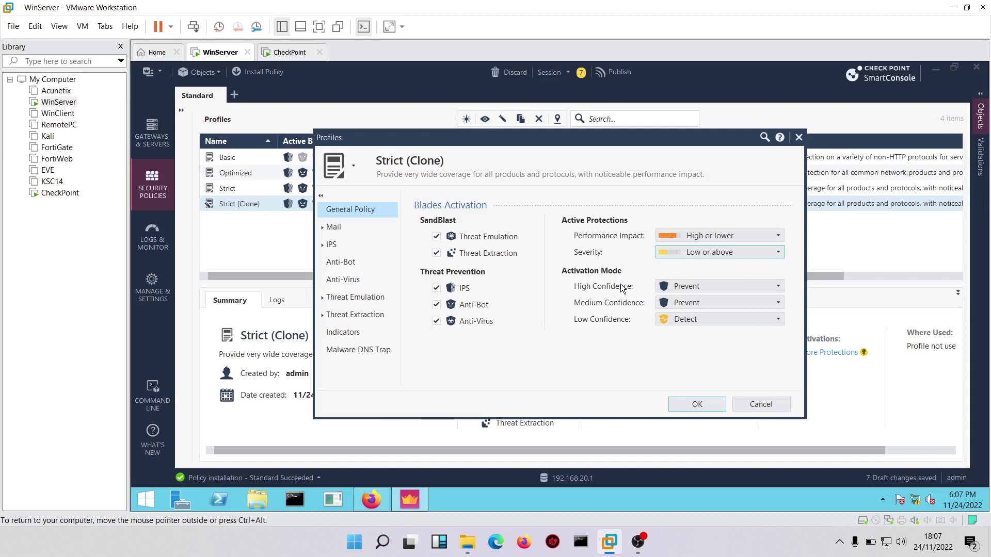
# Keep High Confidence on Prevent and change Low Confidence from Detect to Prevent
pyautogui.click(724, 285)
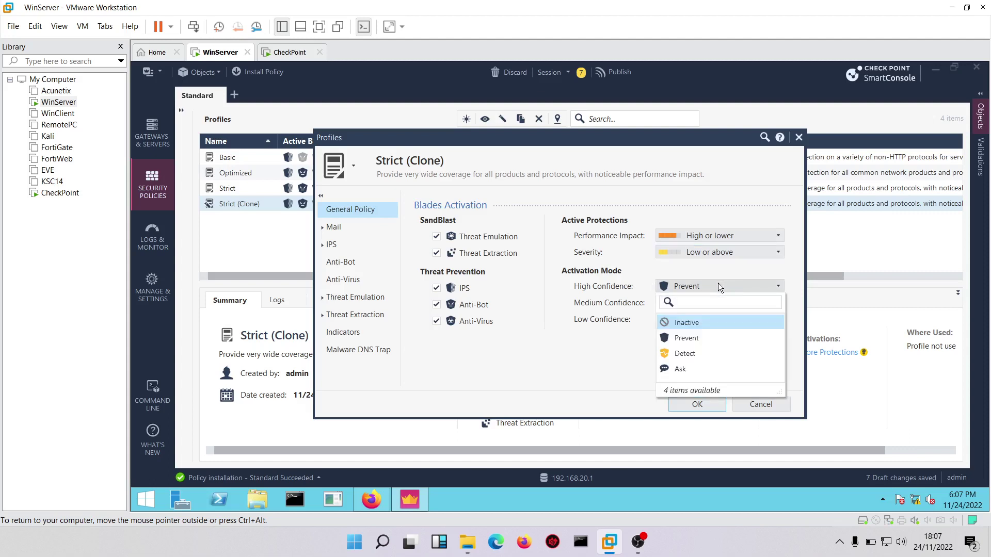
pyautogui.click(580, 324)
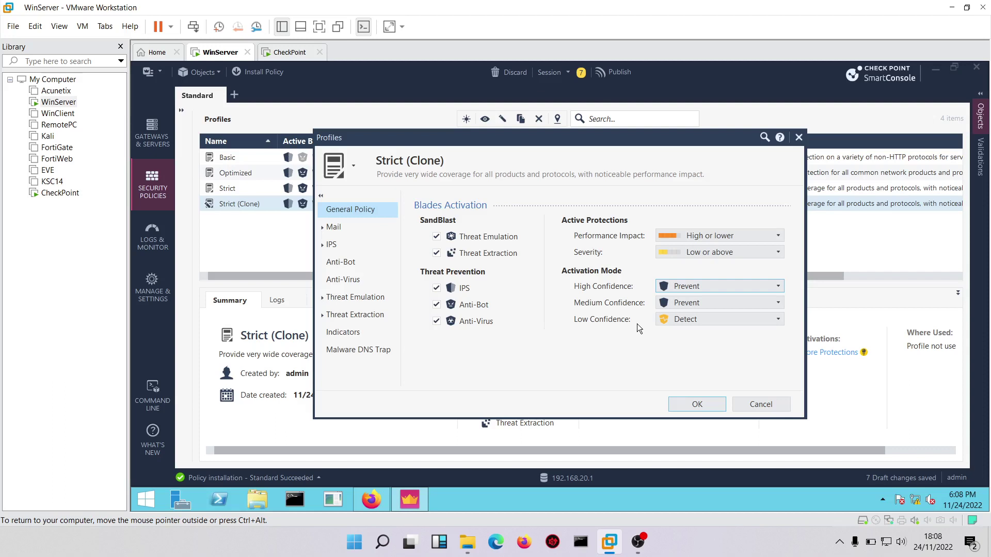
pyautogui.click(684, 316)
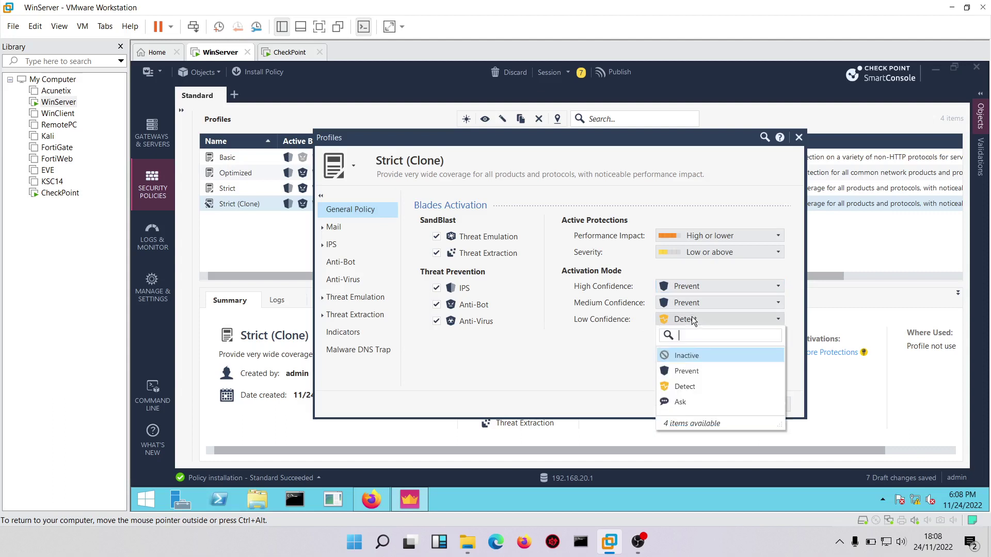
pyautogui.click(682, 375)
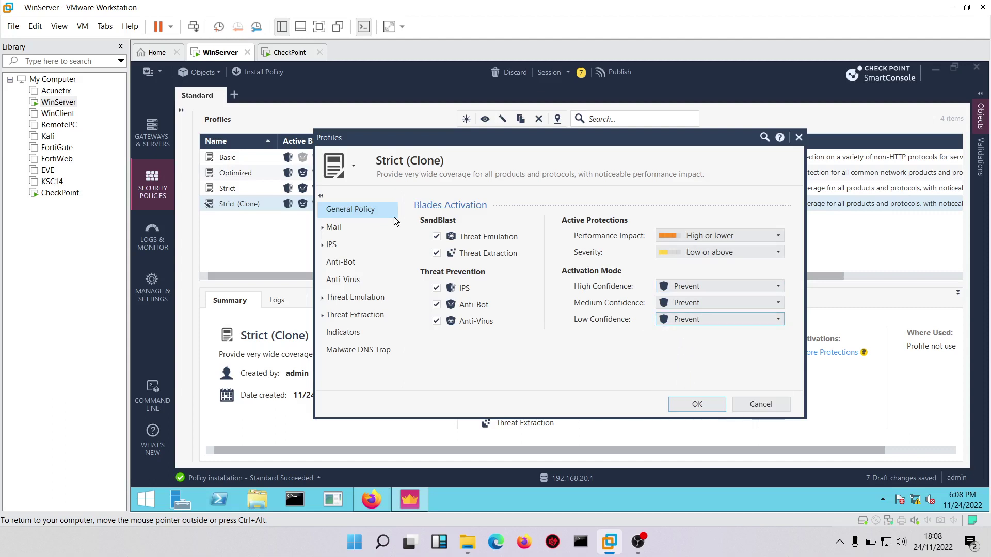
# Show Strict (Clone)'s Mail General settings and move the Profiles window up into full view
pyautogui.click(322, 227)
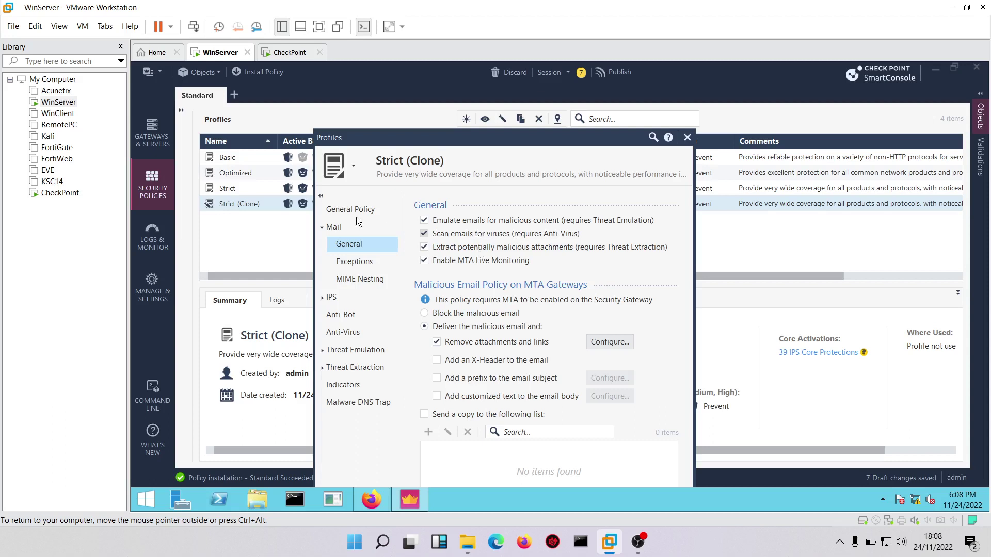
pyautogui.click(323, 225)
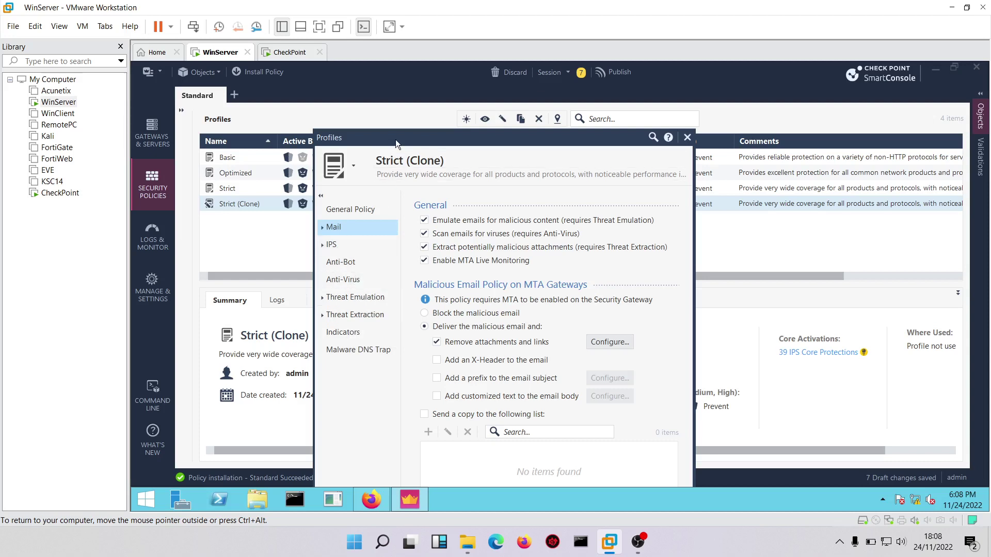
pyautogui.moveTo(395, 137); pyautogui.dragTo(401, 80)
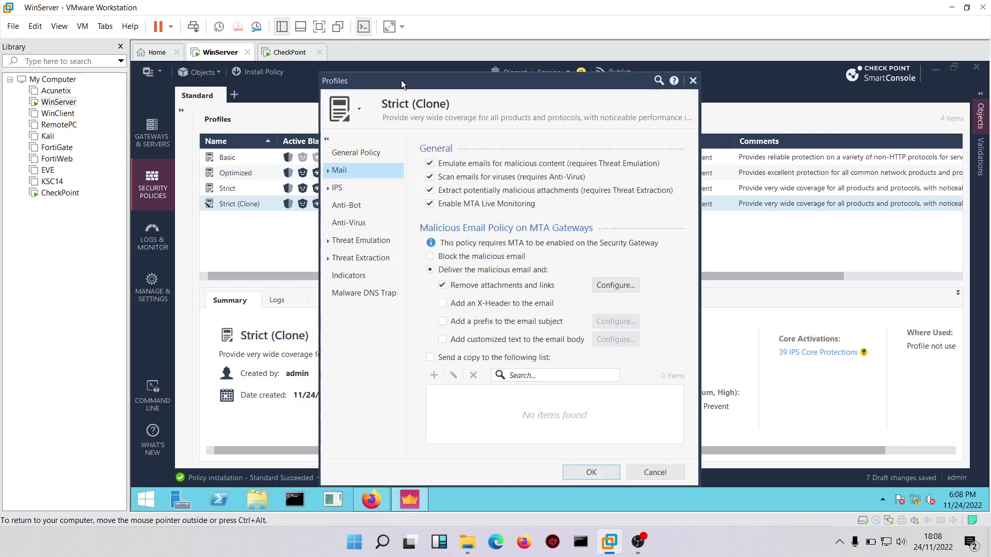
# Activate IPS protections by additional properties, leave staging mode off, and review Pre R80 and Anti-Bot settings
pyautogui.click(337, 190)
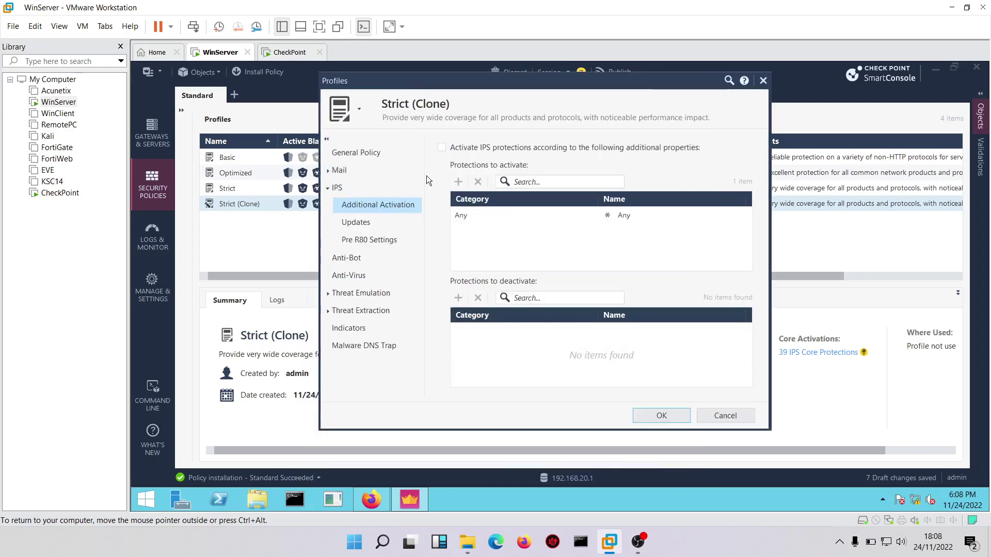
pyautogui.click(440, 149)
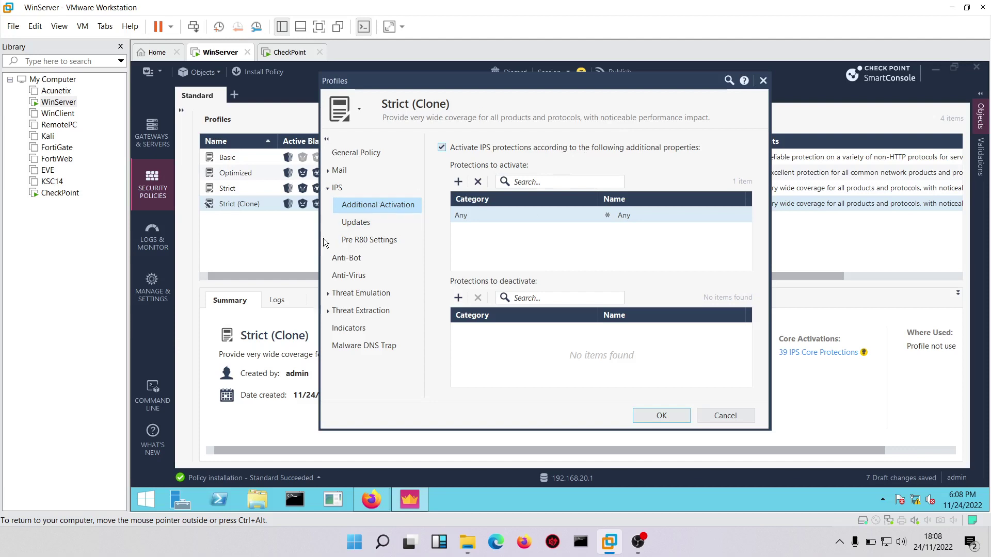
pyautogui.click(353, 223)
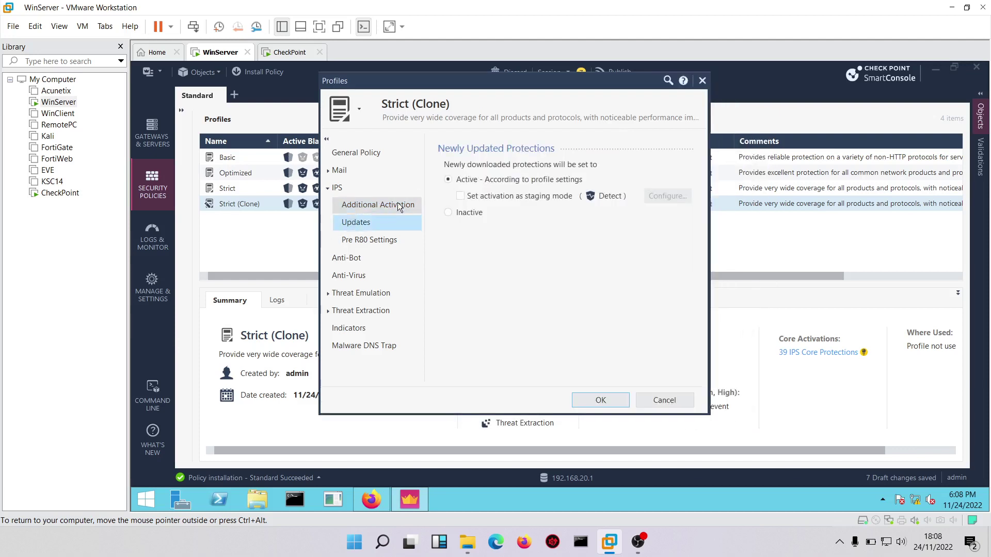
pyautogui.click(460, 196)
pyautogui.click(662, 197)
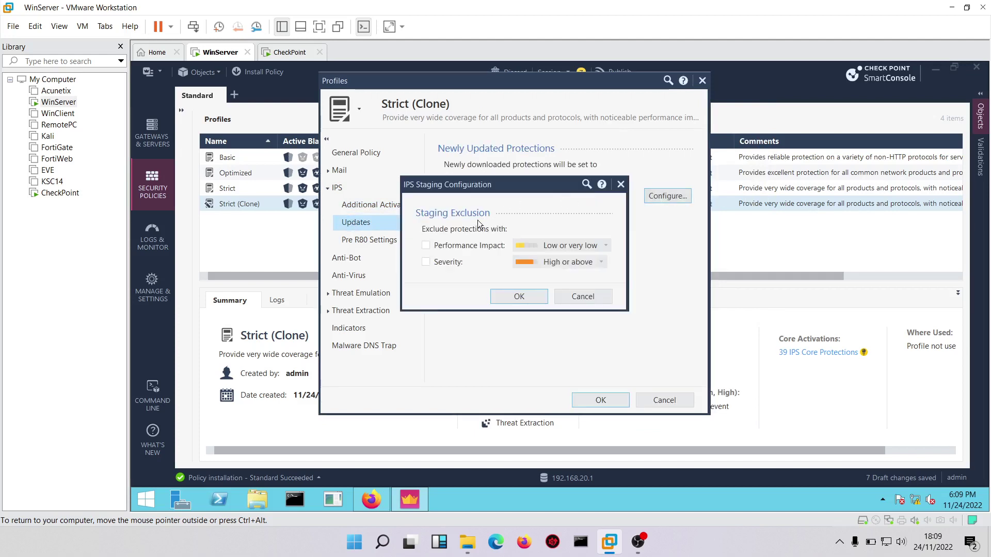
pyautogui.click(575, 297)
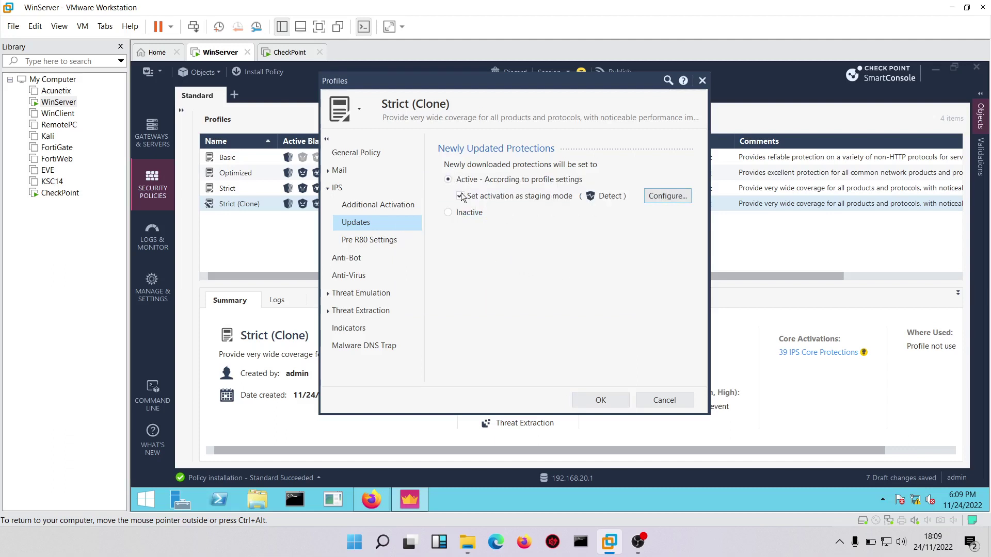
pyautogui.click(460, 196)
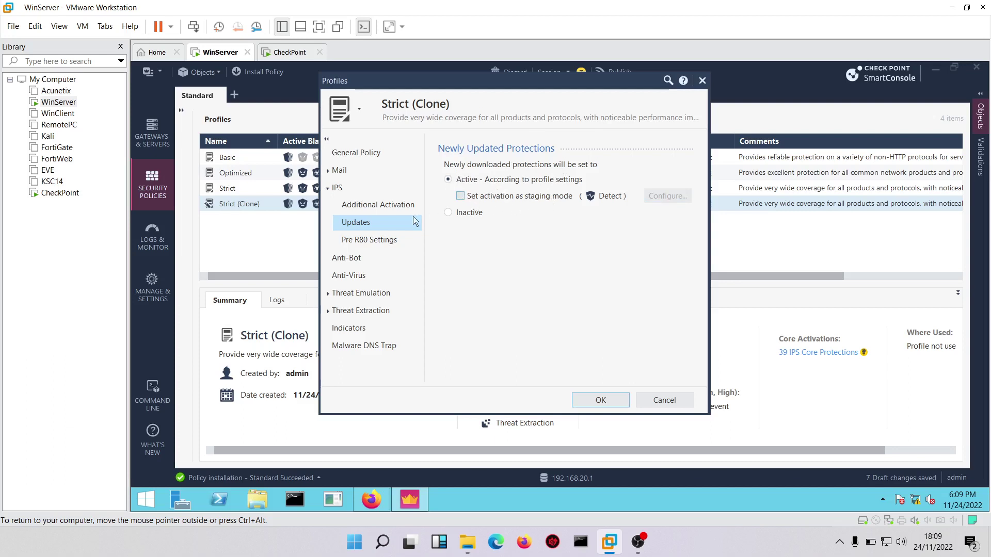
pyautogui.click(365, 240)
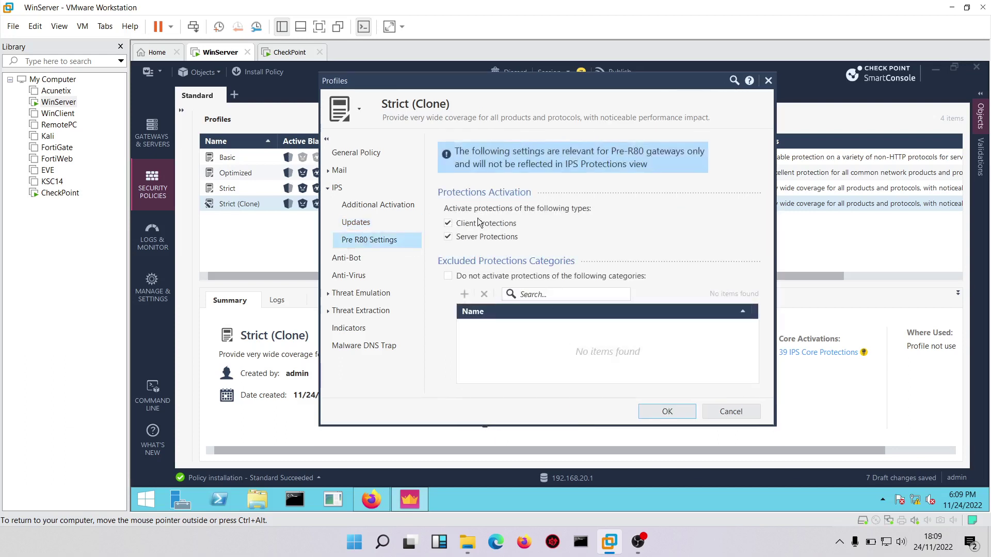
pyautogui.click(347, 258)
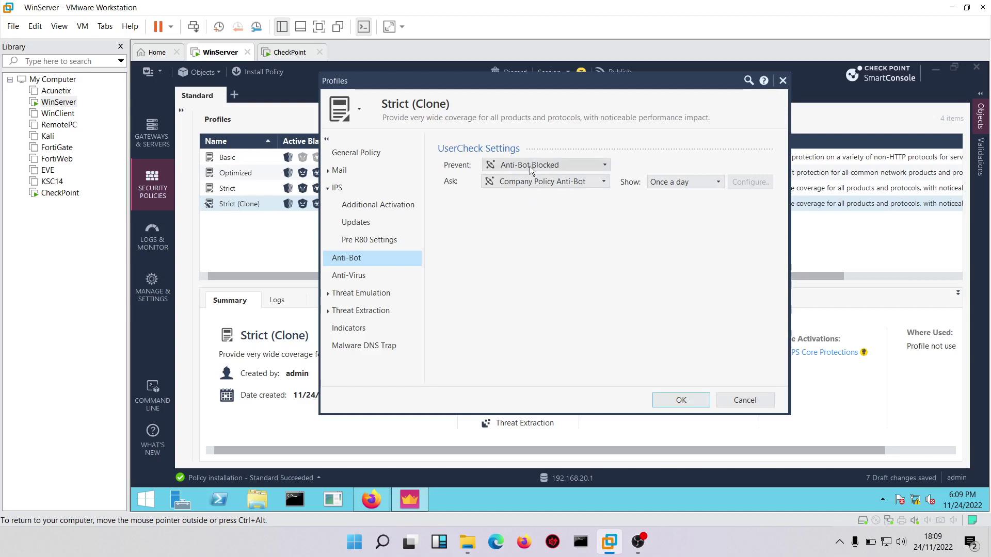
# Display Strict (Clone)'s Anti-Virus page, which inspects incoming files from External And DMZ interfaces
pyautogui.moveTo(529, 166)
pyautogui.click(364, 276)
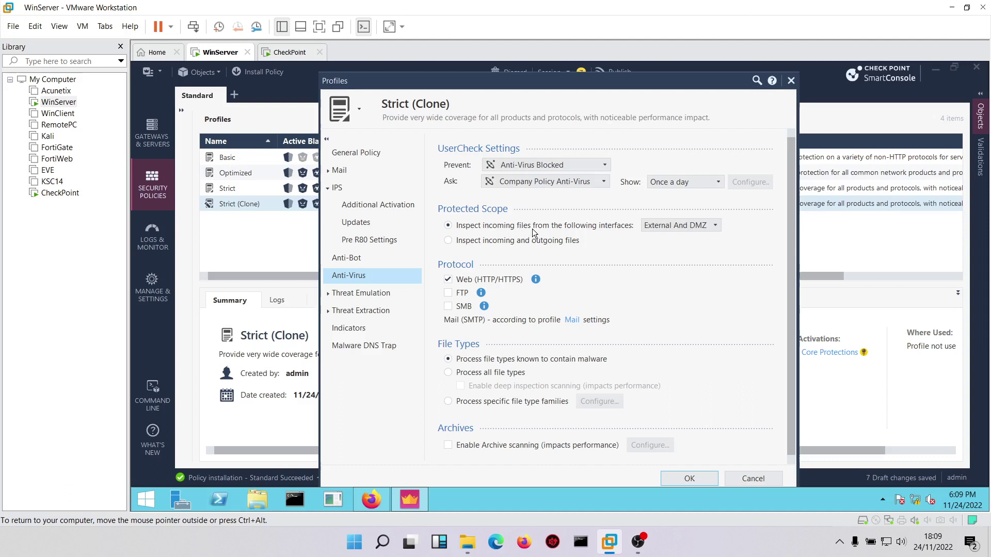
# Keep Anti-Virus inspecting incoming files from External And DMZ interfaces
pyautogui.click(680, 225)
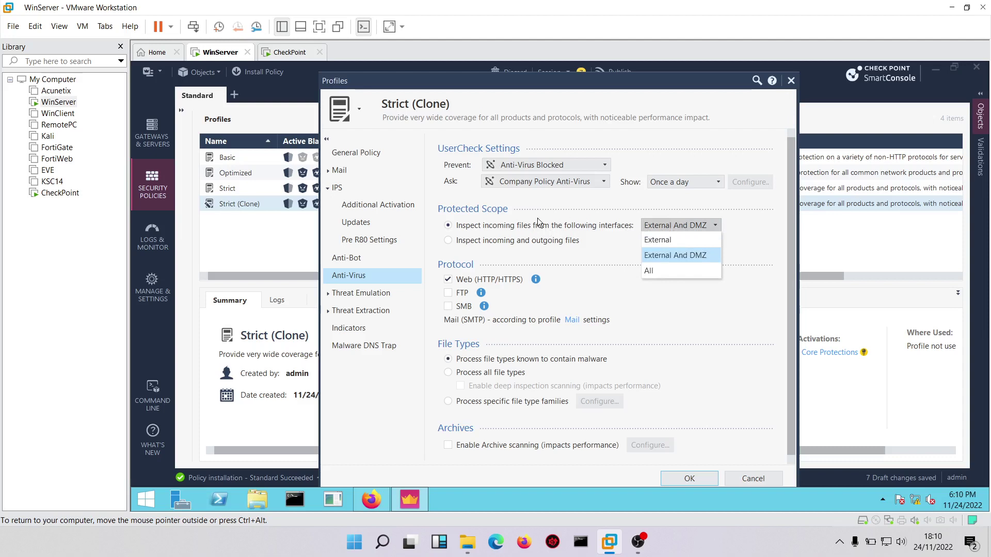
pyautogui.click(502, 248)
pyautogui.click(479, 243)
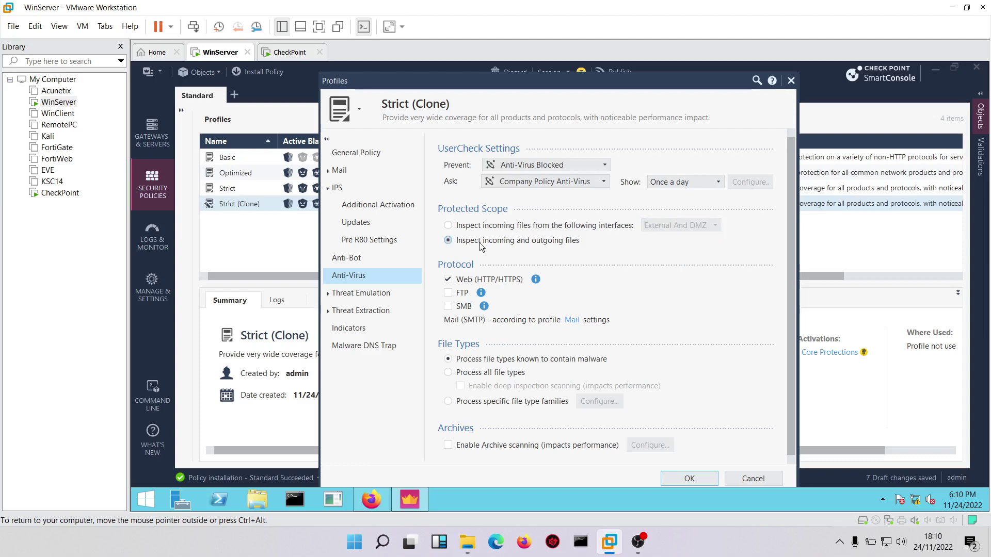
pyautogui.click(510, 225)
pyautogui.click(663, 222)
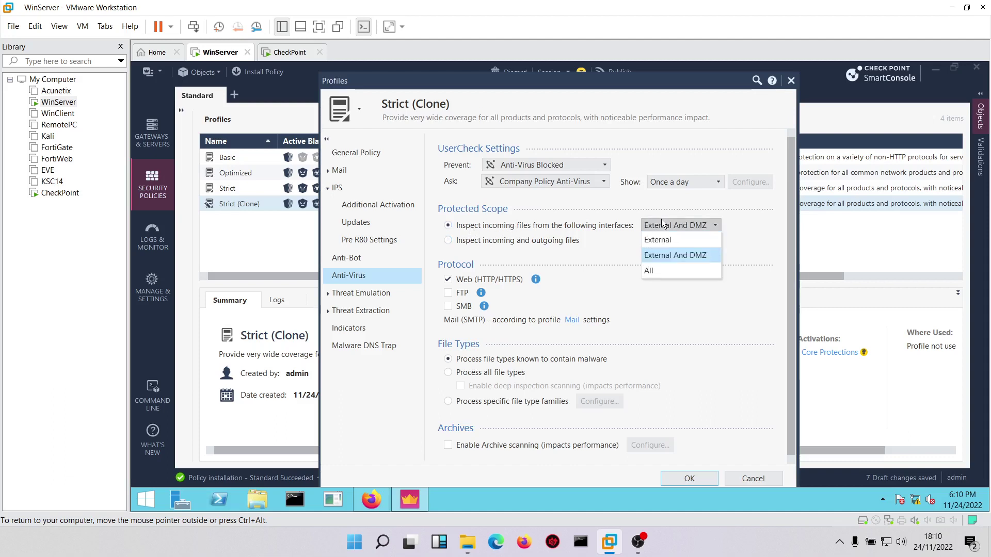
pyautogui.click(663, 261)
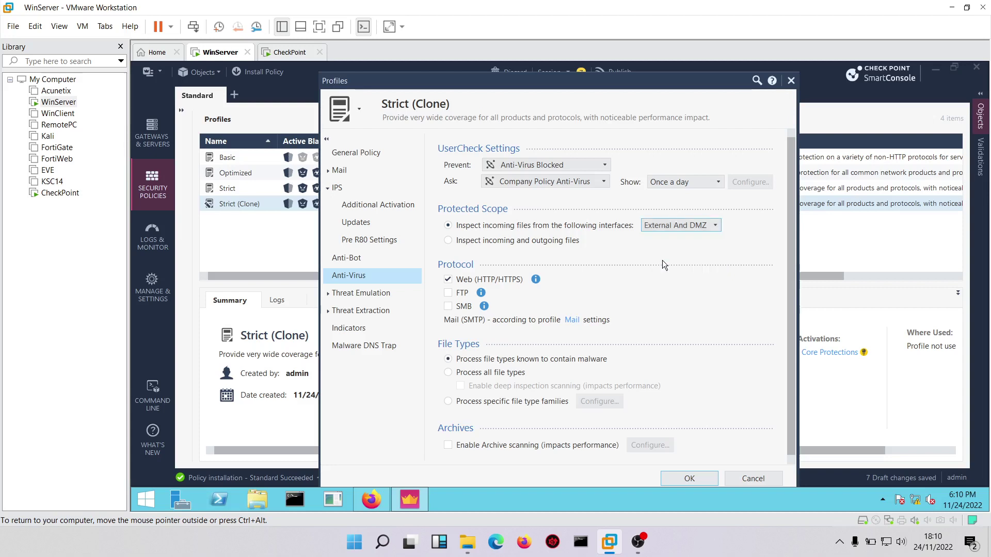
# Also scan FTP, process all file types, and enable deep inspection and archive scanning
pyautogui.click(448, 293)
pyautogui.click(452, 373)
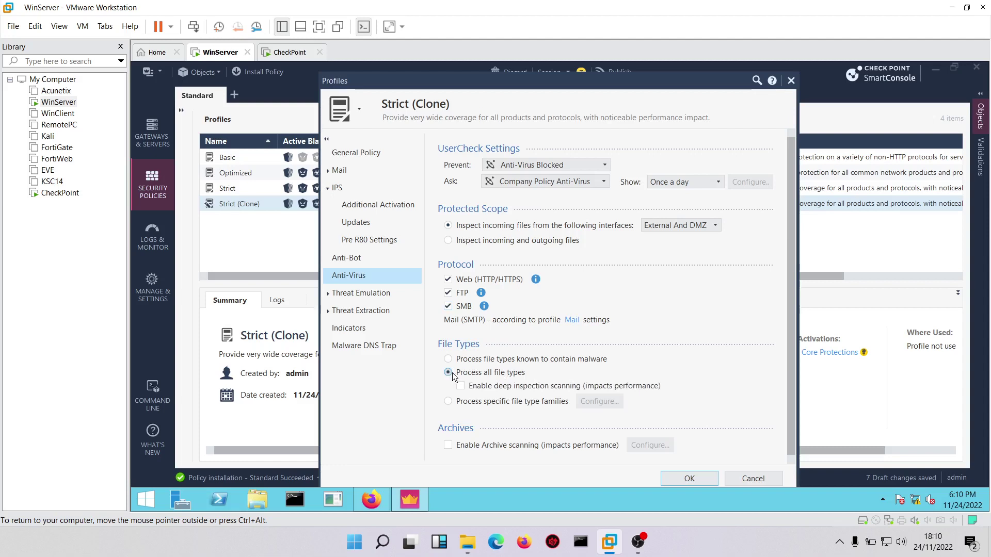
pyautogui.click(462, 385)
pyautogui.click(450, 446)
# Make archive scanning stop after 90 seconds and block files that exceed the limit
pyautogui.click(648, 445)
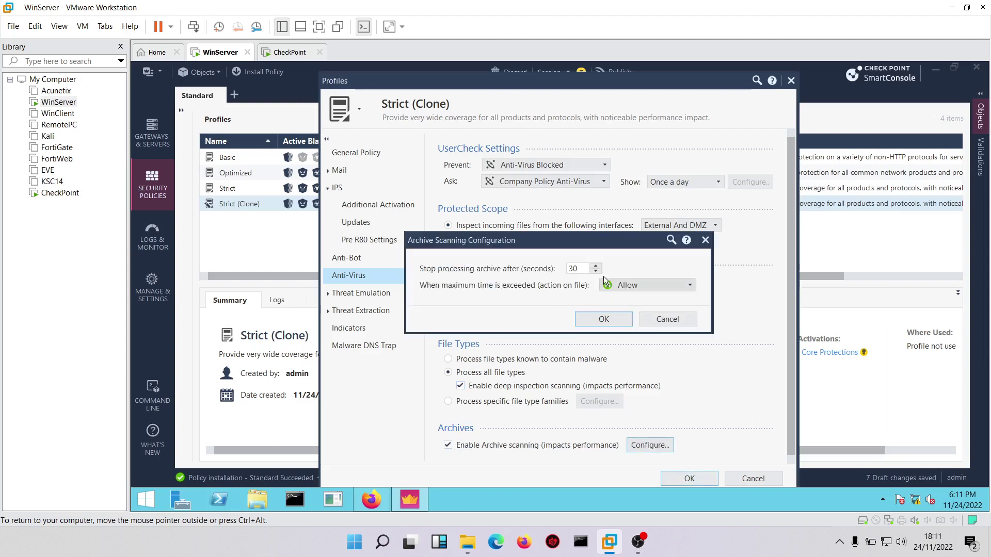
pyautogui.click(633, 285)
pyautogui.click(624, 335)
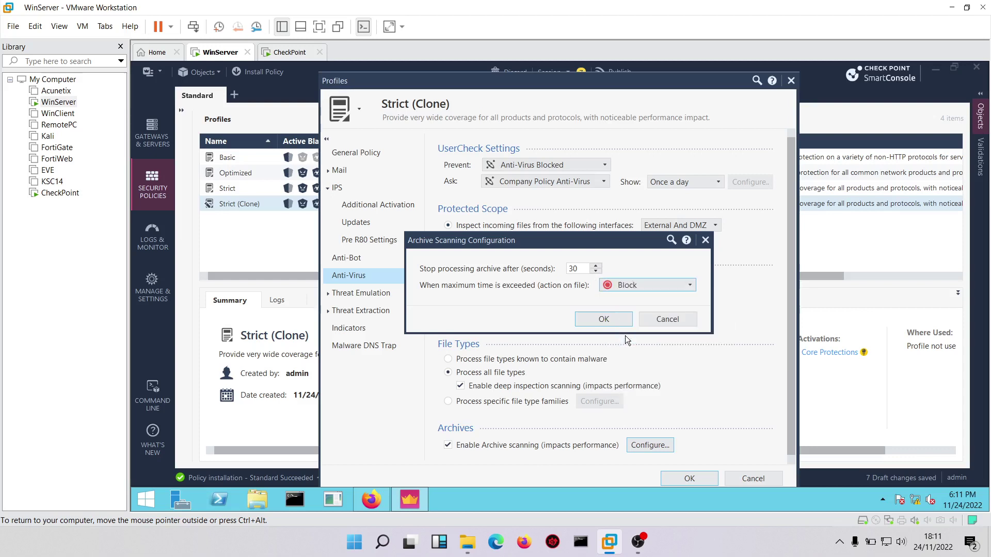
pyautogui.click(595, 265)
pyautogui.click(595, 265)
pyautogui.click(595, 265)
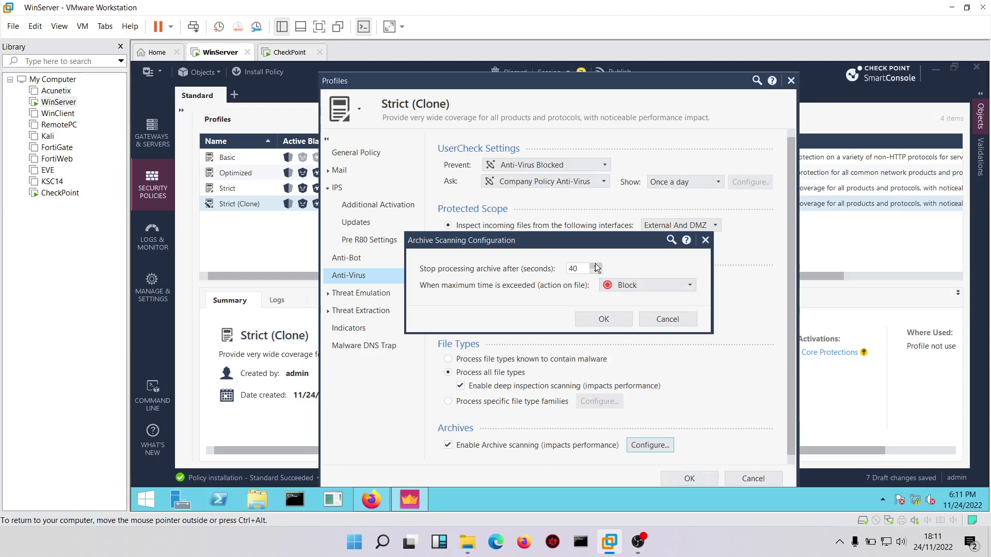
pyautogui.click(596, 265)
pyautogui.click(595, 265)
pyautogui.click(596, 265)
pyautogui.click(595, 265)
pyautogui.click(595, 265)
pyautogui.click(596, 265)
pyautogui.click(604, 319)
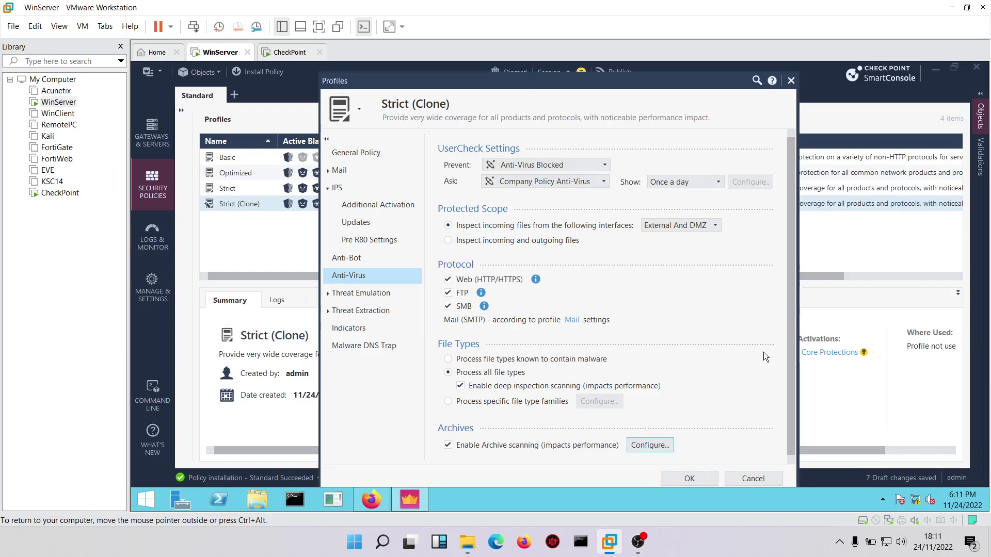
pyautogui.moveTo(792, 420); pyautogui.dragTo(792, 451)
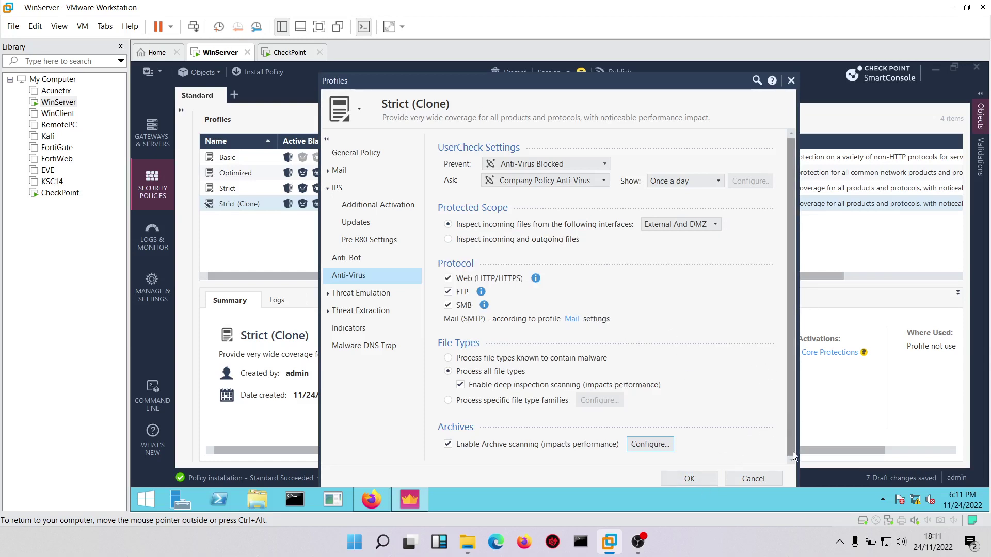
# Save the profile edits and assign Strict (Clone) as Rule 1's action in Custom Policy
pyautogui.click(673, 478)
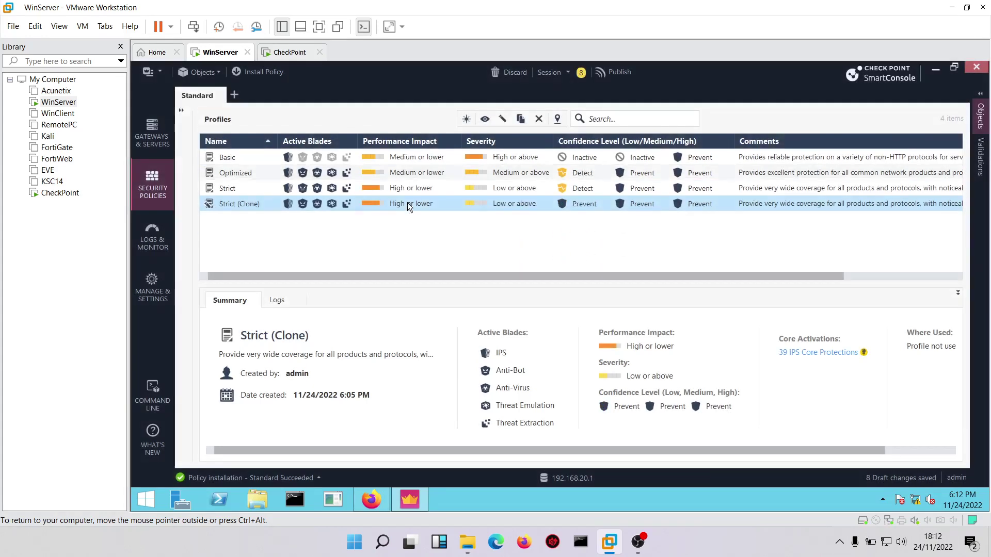
pyautogui.click(181, 108)
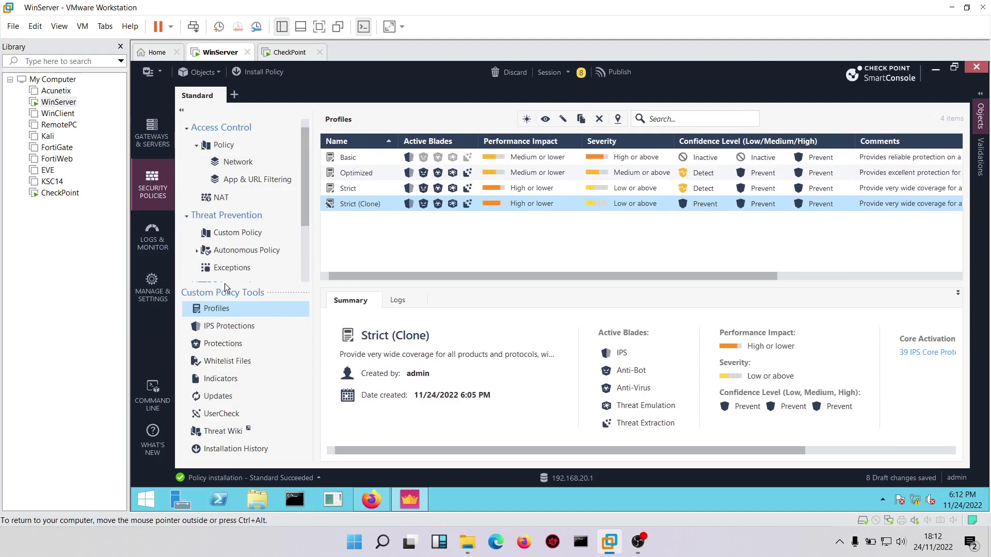
pyautogui.click(224, 237)
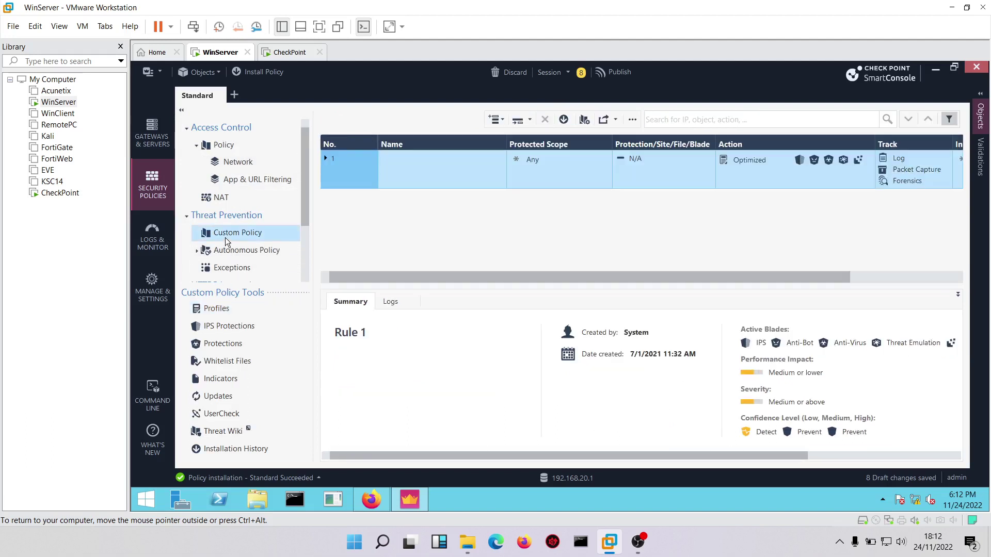
pyautogui.click(747, 159)
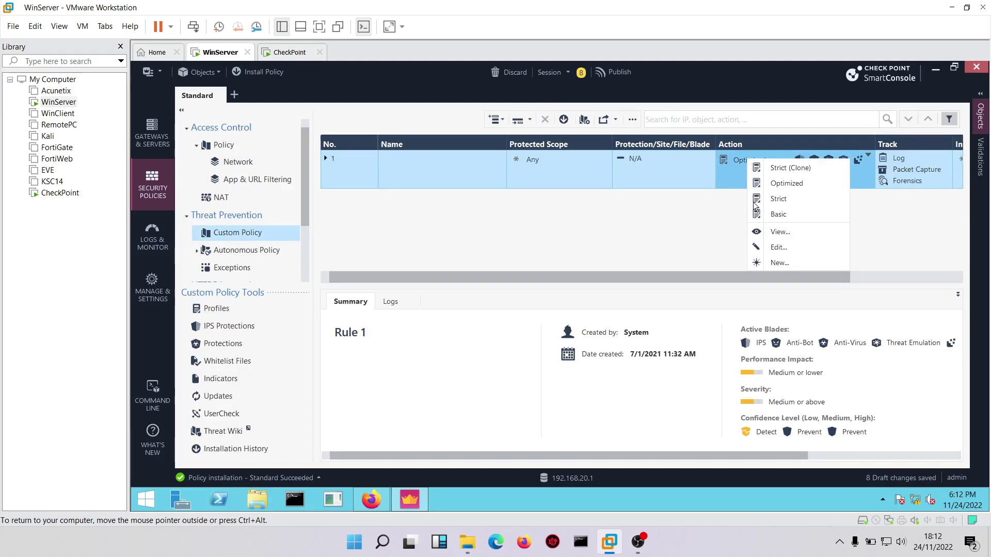
pyautogui.click(780, 167)
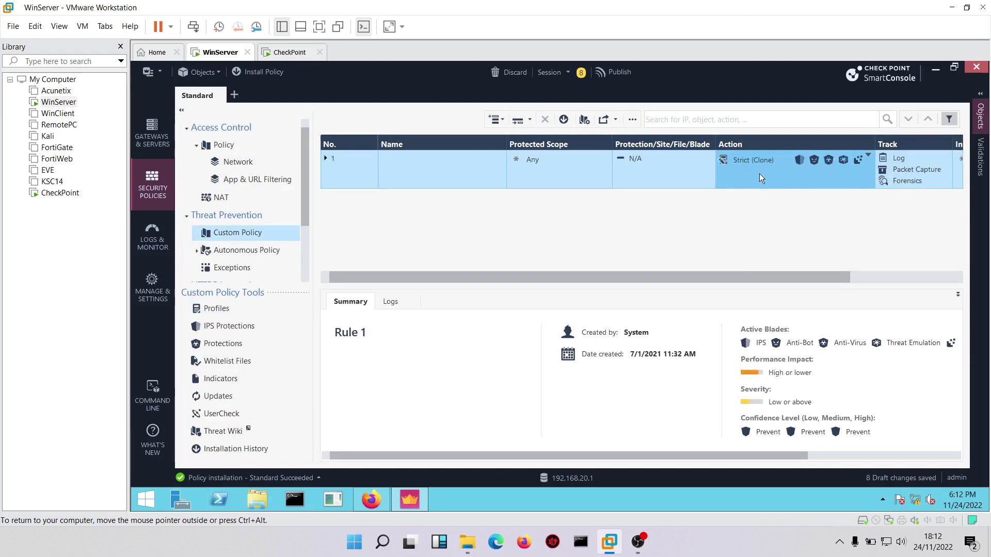
pyautogui.moveTo(769, 276); pyautogui.dragTo(702, 274)
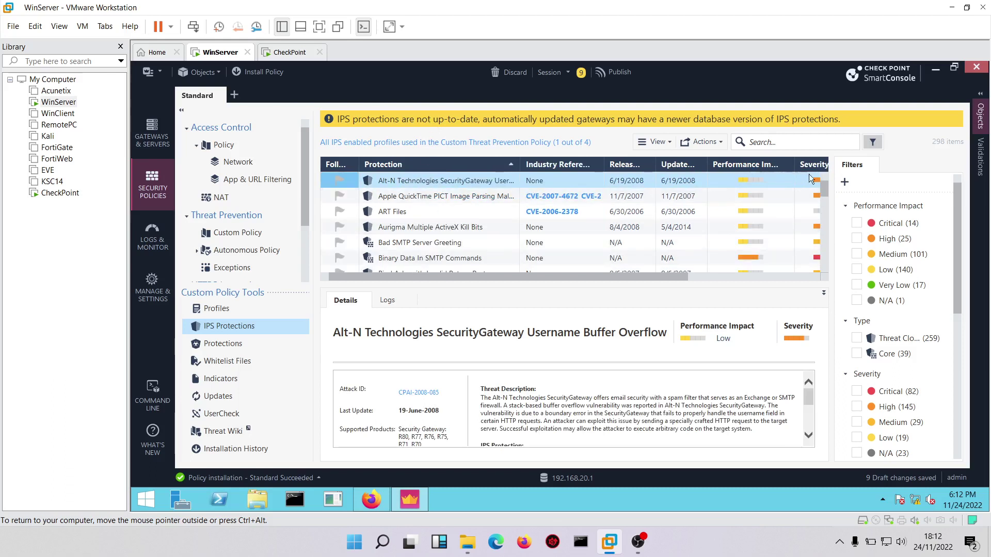
# Search the IPS protections for apache, then for log4j, which finds no matches
pyautogui.moveTo(824, 190); pyautogui.dragTo(834, 286)
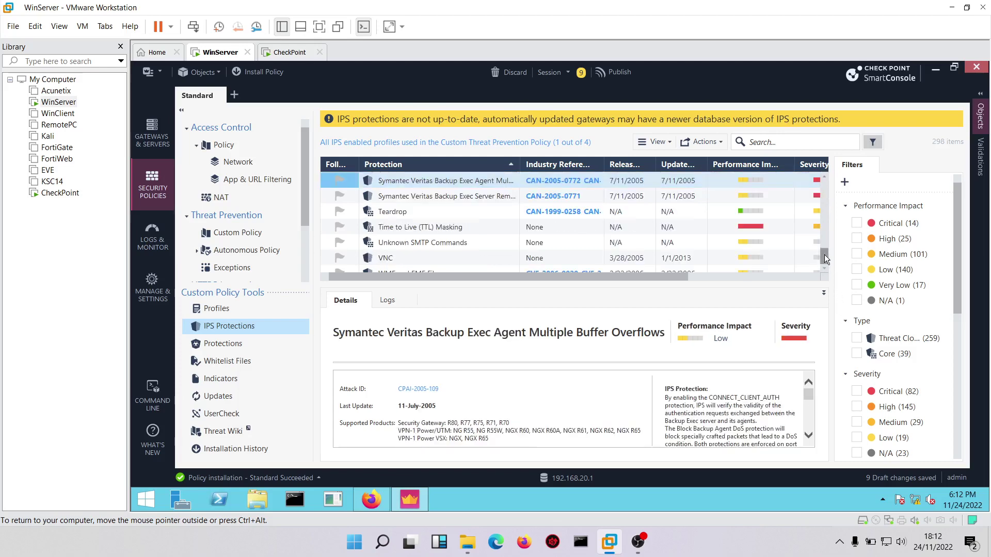
pyautogui.click(770, 141)
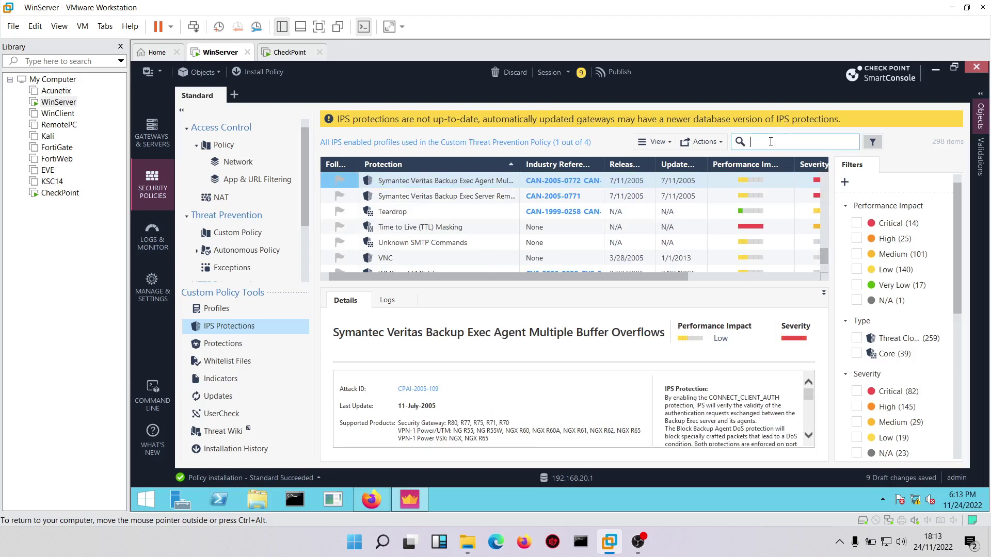
pyautogui.write('apa')
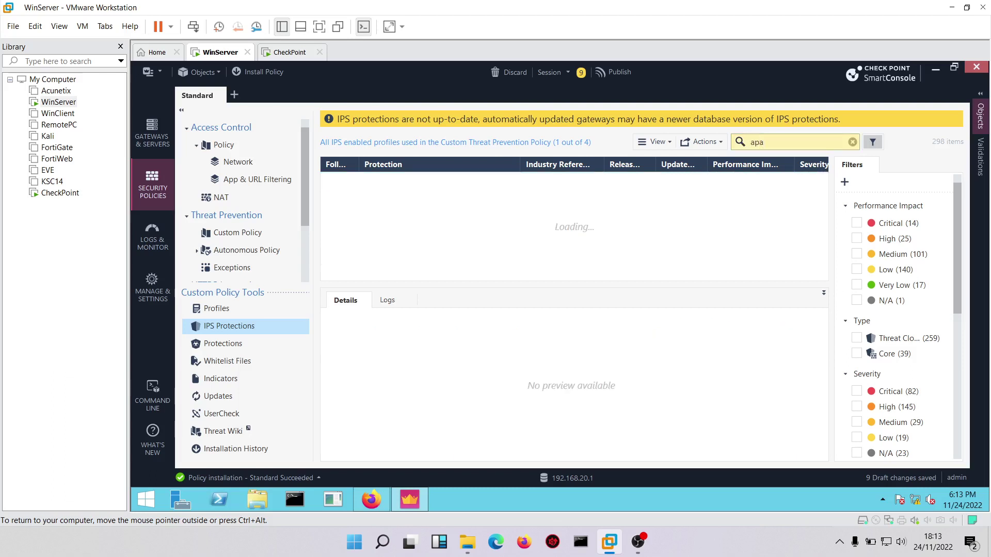
pyautogui.write('che')
pyautogui.press('BackSpace')
pyautogui.press('BackSpace')
pyautogui.press('BackSpace')
pyautogui.press('BackSpace')
pyautogui.press('BackSpace')
pyautogui.press('BackSpace')
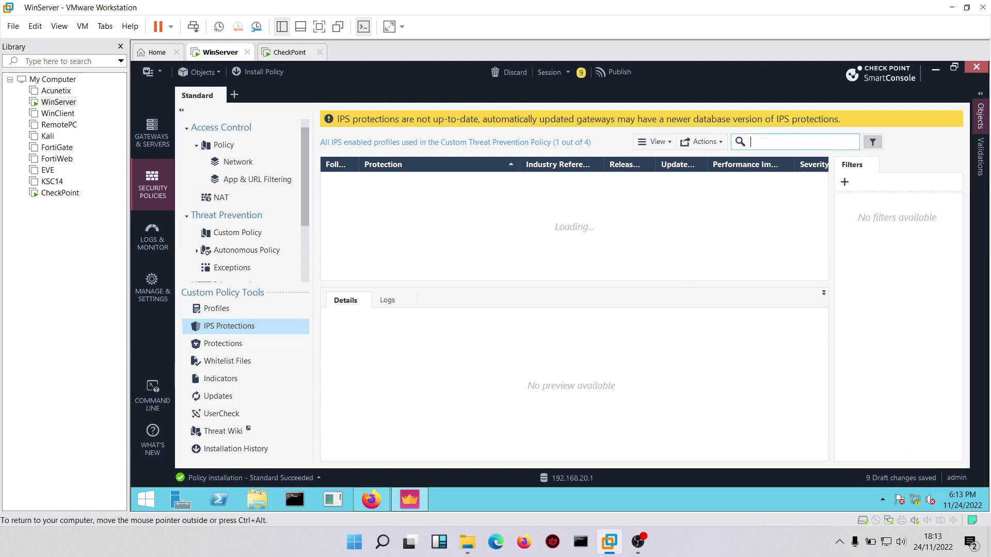
pyautogui.write('log4j')
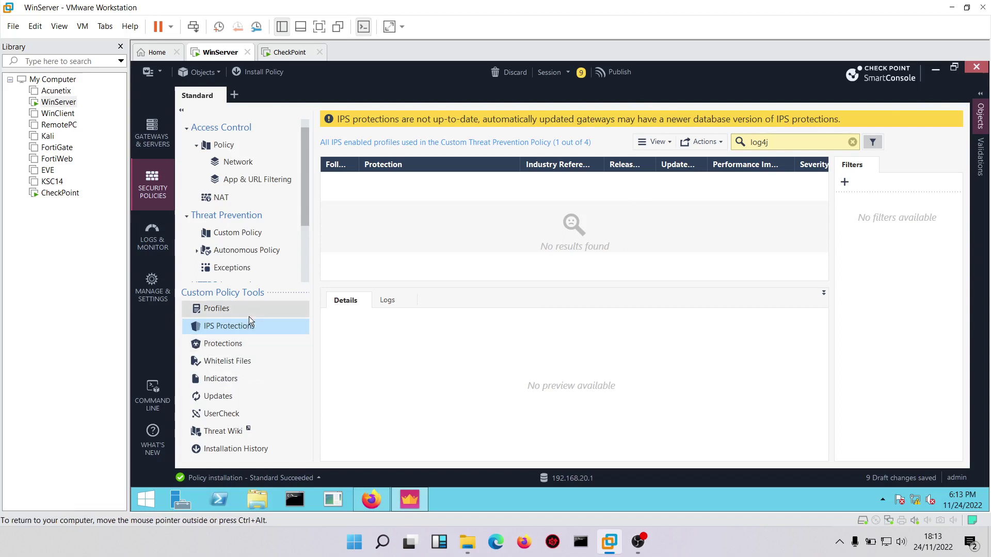
# Set Unusual Activity, Mail Activity, and Reputation Domains, URLs and IPs protections to Prevent
pyautogui.click(234, 346)
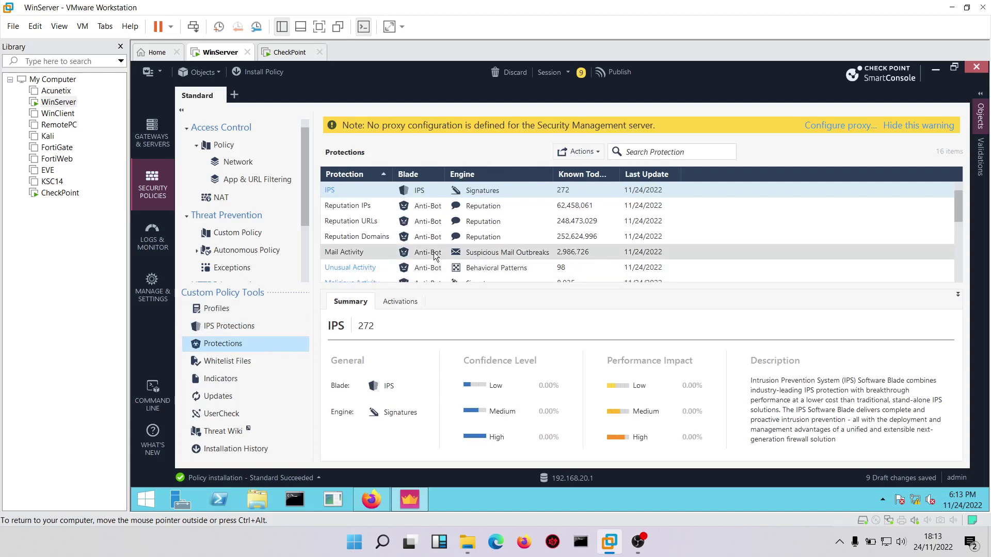
pyautogui.click(345, 267)
pyautogui.rightClick(342, 263)
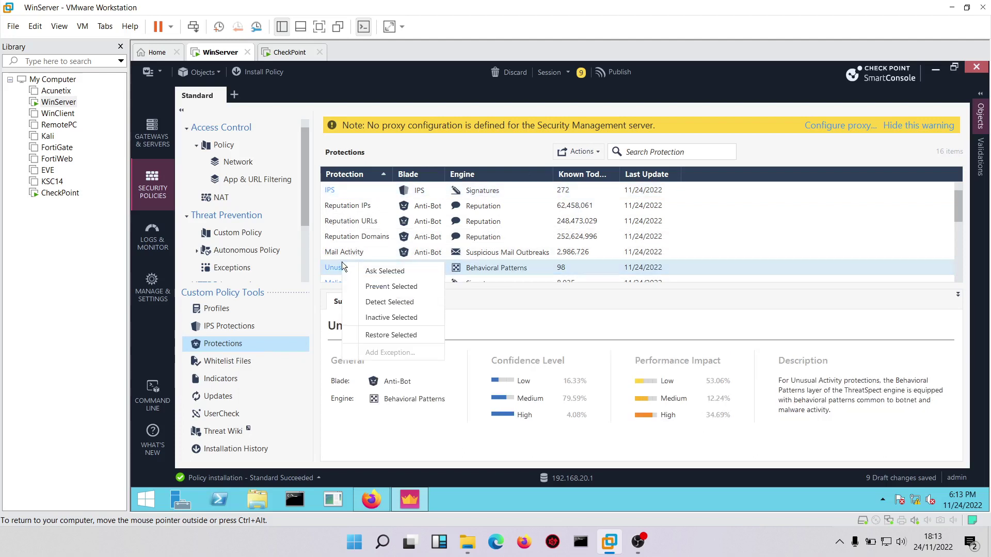
pyautogui.click(367, 286)
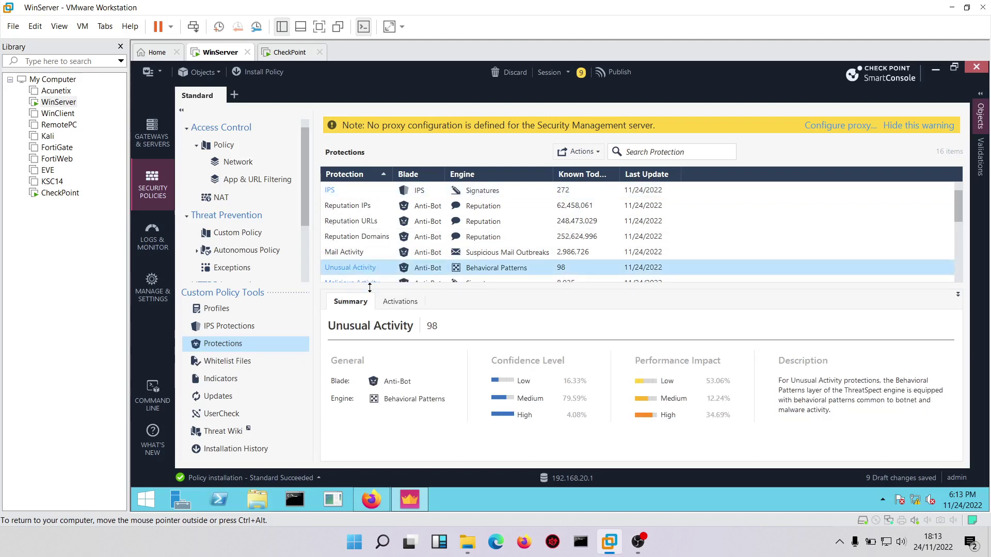
pyautogui.rightClick(345, 252)
pyautogui.click(368, 281)
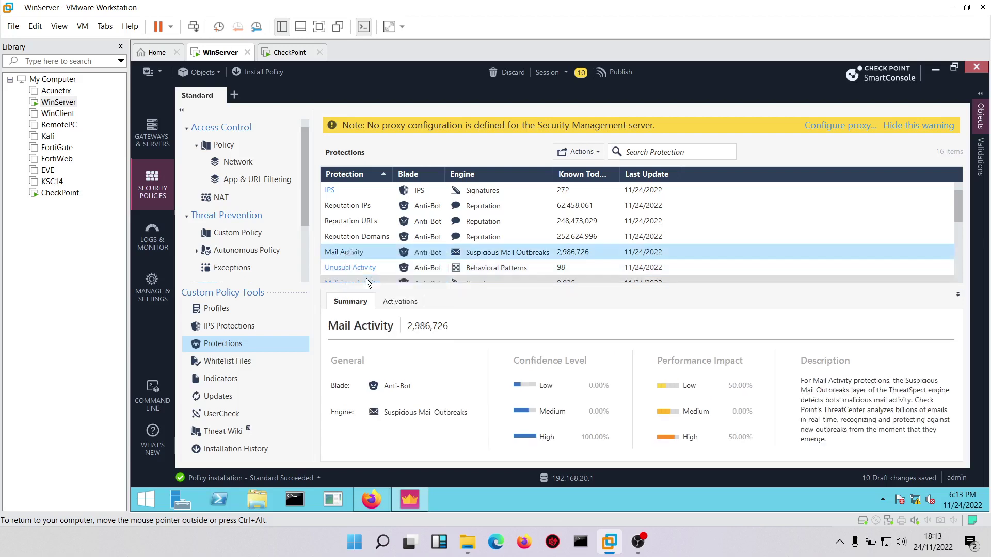
pyautogui.rightClick(336, 237)
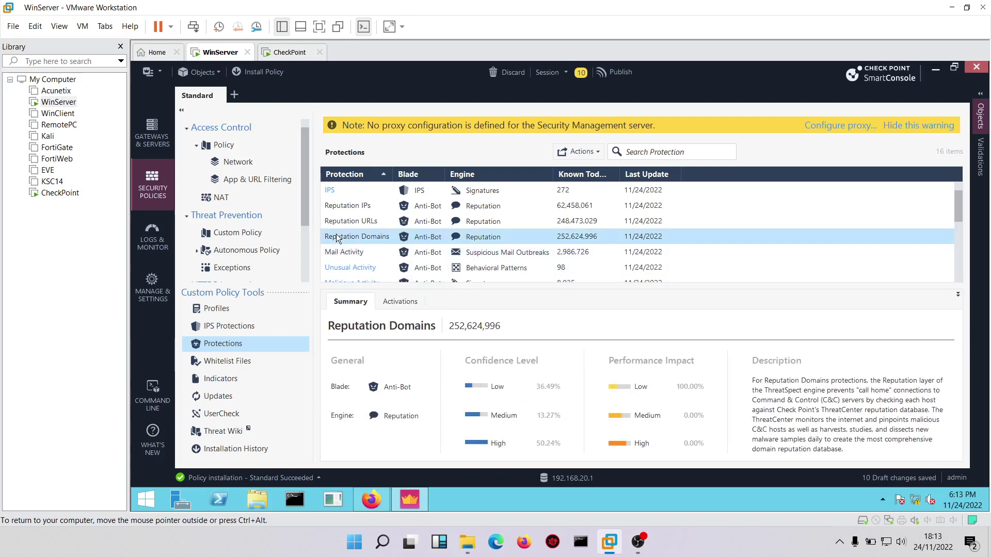
pyautogui.click(375, 263)
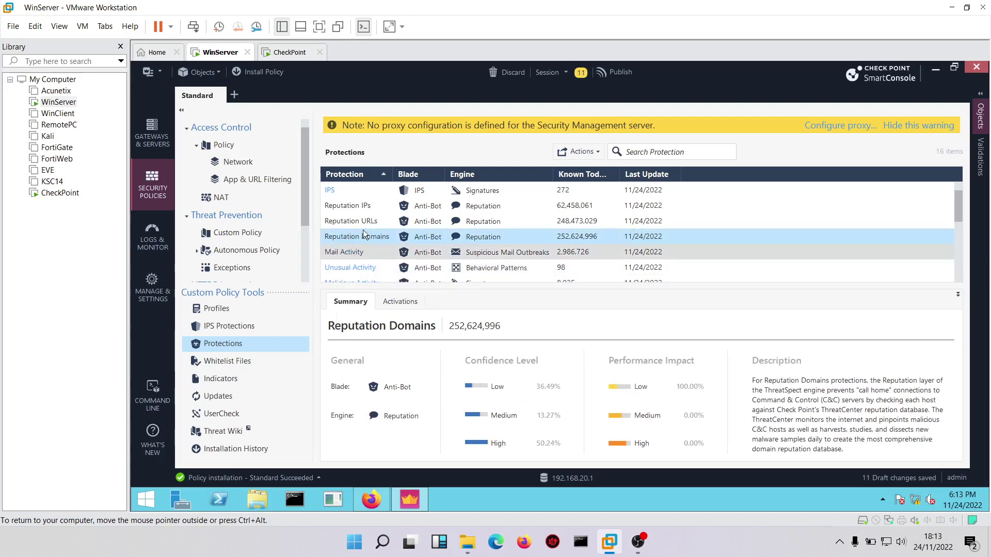
pyautogui.click(352, 223)
pyautogui.rightClick(351, 226)
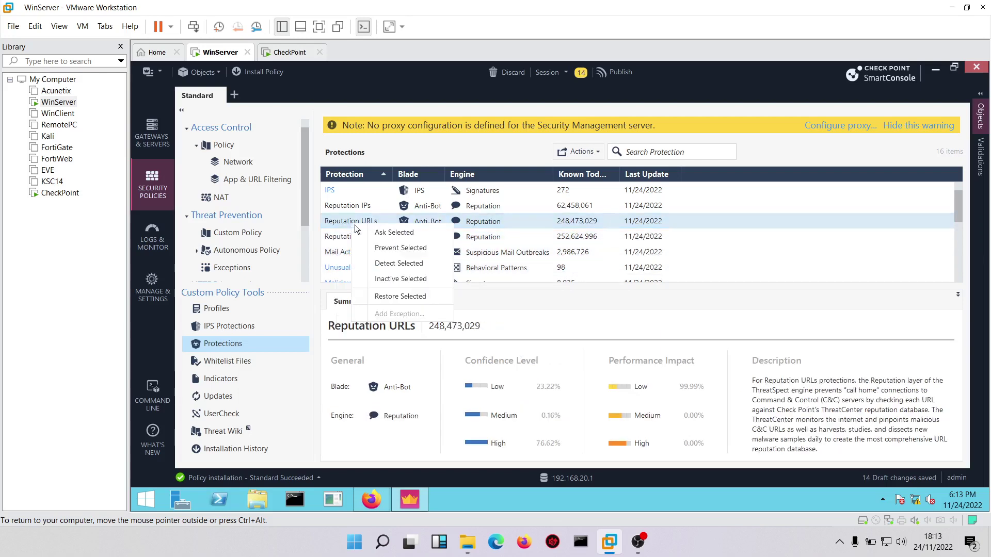
pyautogui.click(379, 249)
pyautogui.click(350, 206)
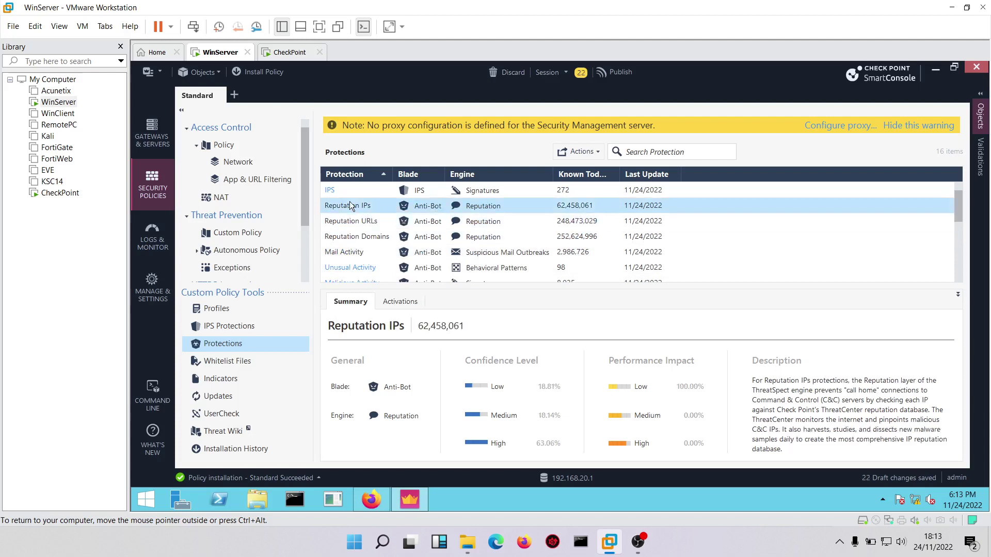
pyautogui.rightClick(350, 206)
pyautogui.click(392, 226)
# Set Viruses, URLs with Malware and Exploit Detection protections to Prevent
pyautogui.click(962, 241)
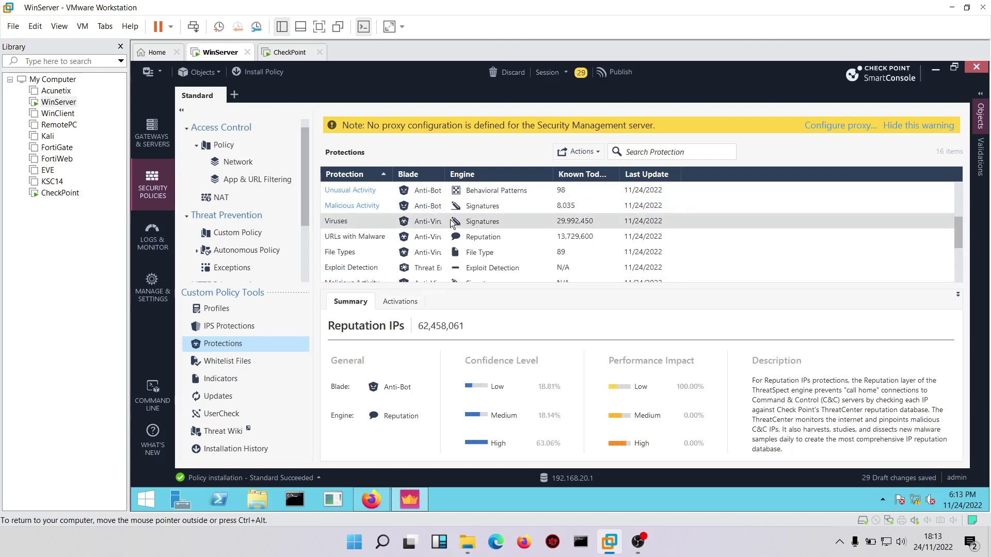
pyautogui.rightClick(340, 226)
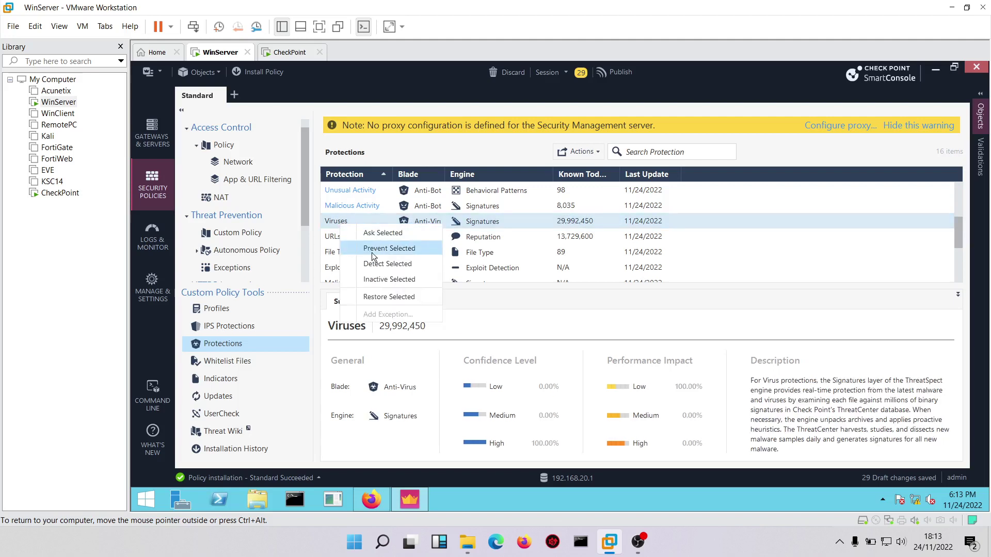
pyautogui.click(368, 249)
pyautogui.rightClick(336, 236)
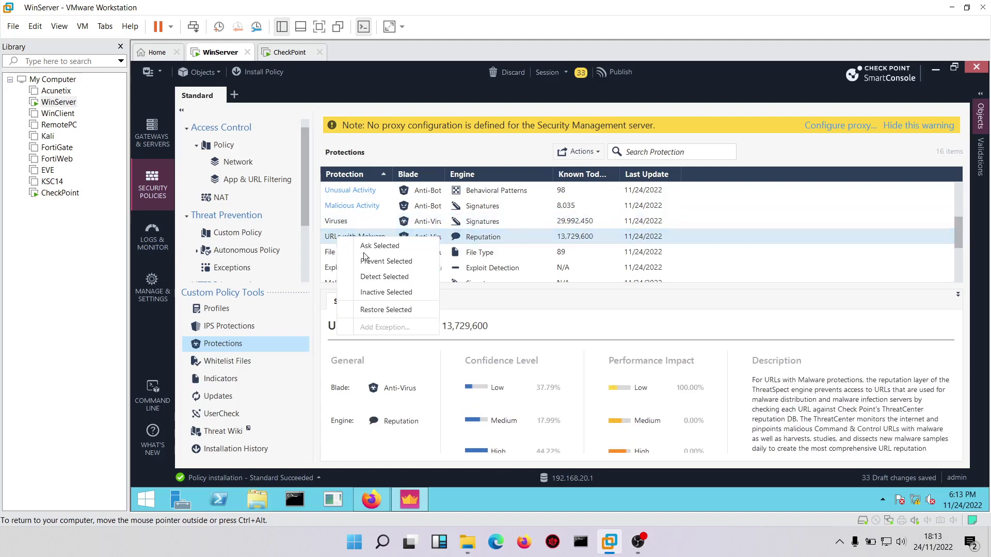
pyautogui.click(367, 259)
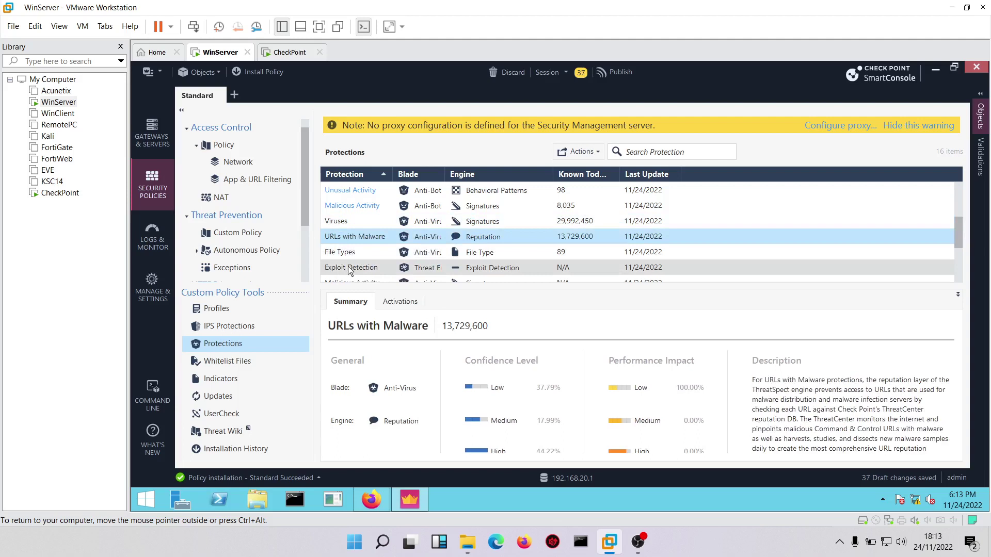
pyautogui.rightClick(349, 268)
pyautogui.click(392, 292)
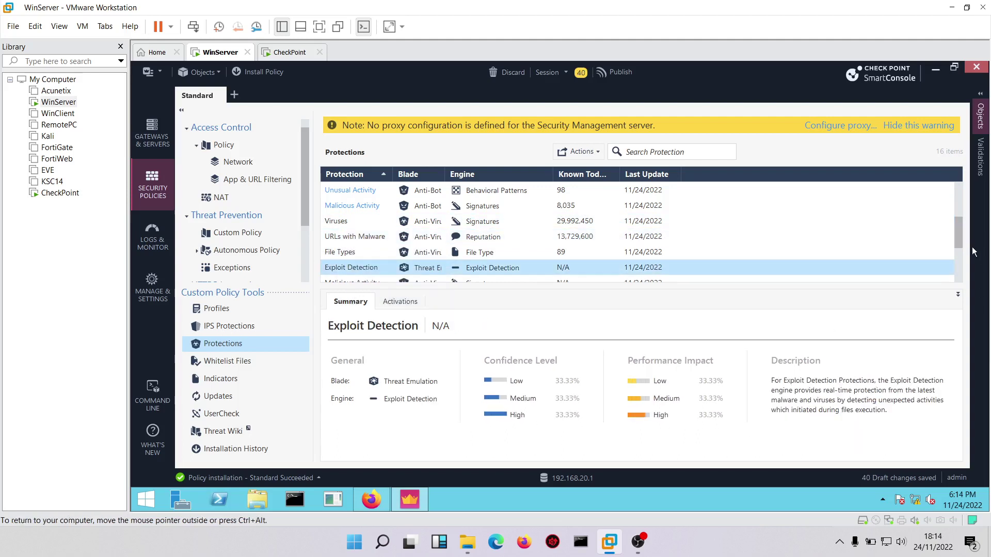
# Set Malicious Activity, Unusual Activity and both Links Inside Mail to Prevent, leaving Advanced File Inspection unchanged
pyautogui.scroll(-2, 958, 248)
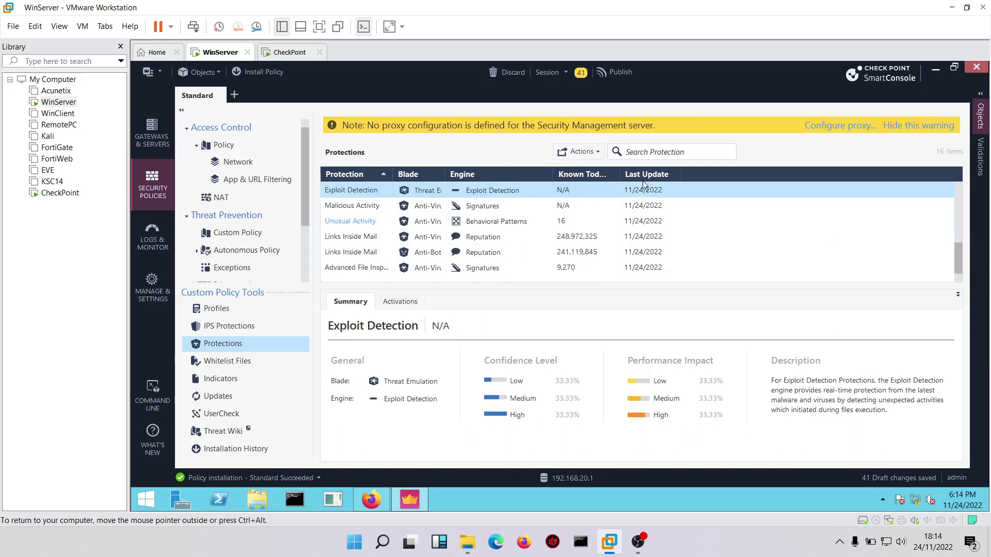
pyautogui.rightClick(339, 205)
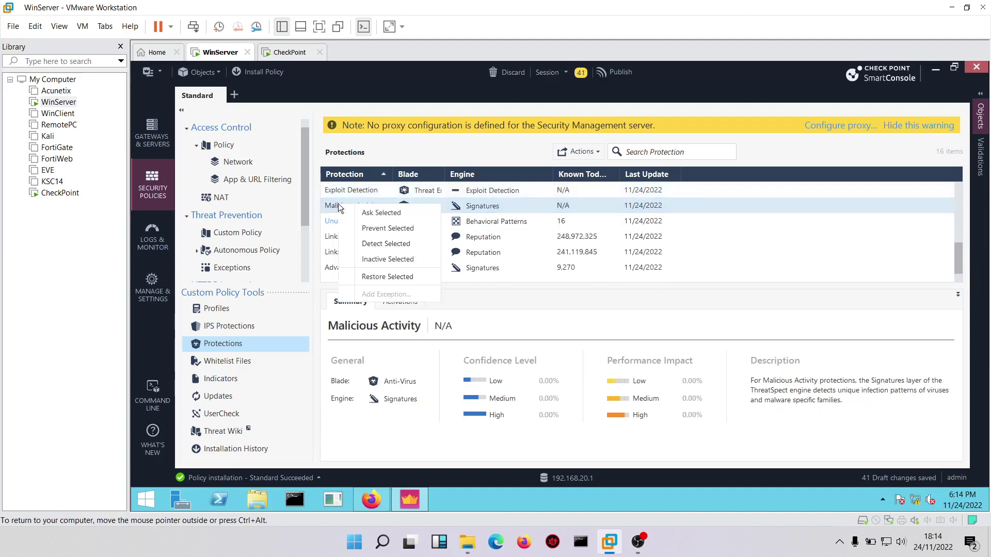
pyautogui.click(361, 228)
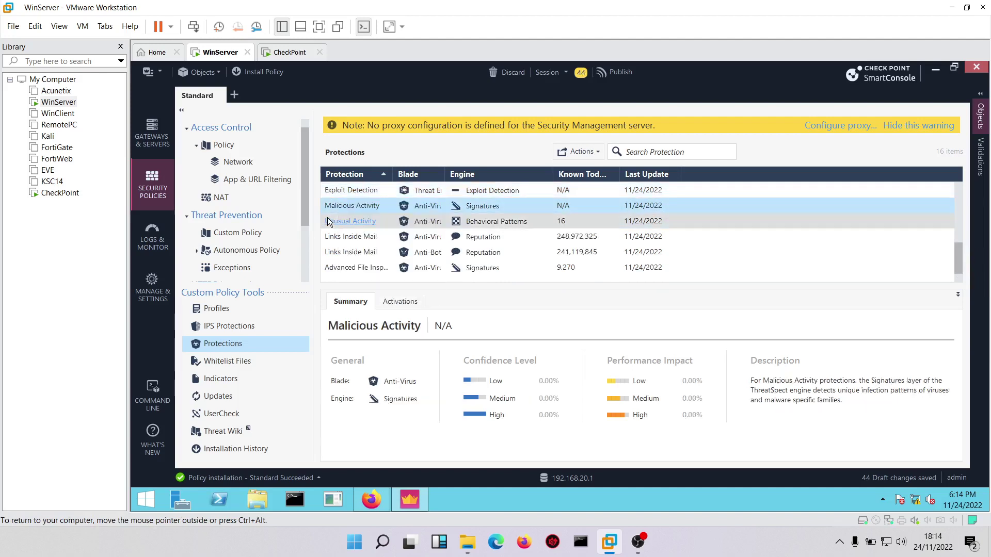
pyautogui.rightClick(328, 222)
pyautogui.click(377, 246)
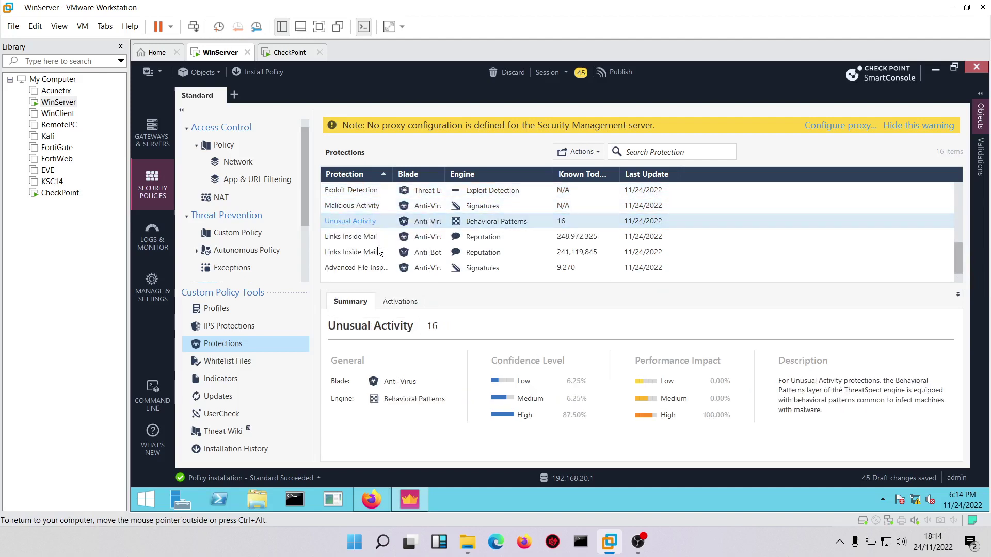
pyautogui.rightClick(339, 235)
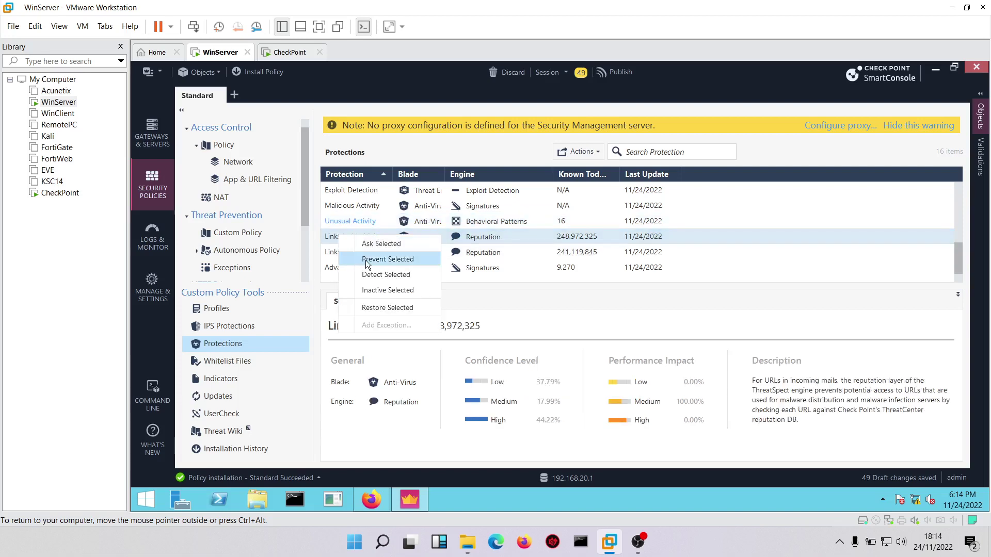
pyautogui.click(367, 259)
pyautogui.click(353, 253)
pyautogui.rightClick(353, 252)
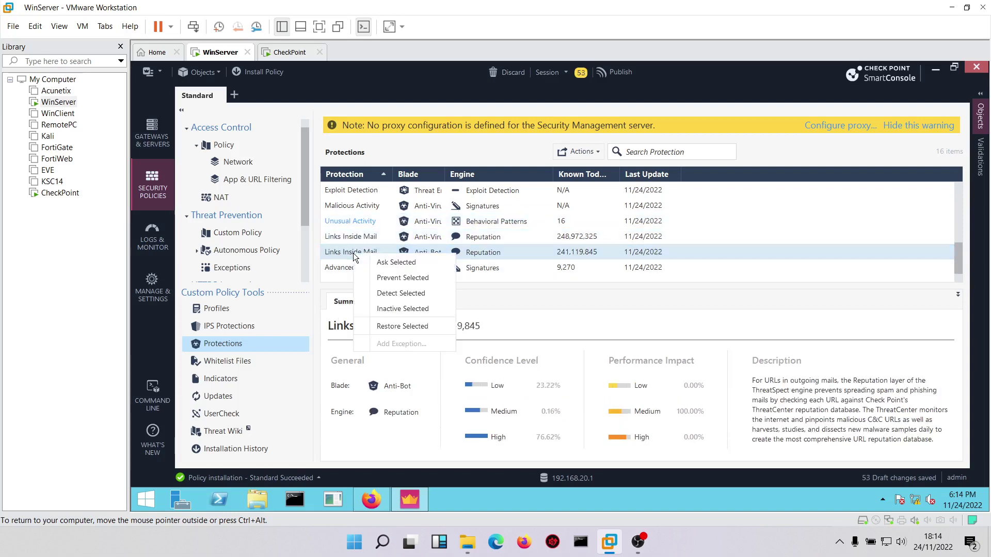
pyautogui.click(398, 277)
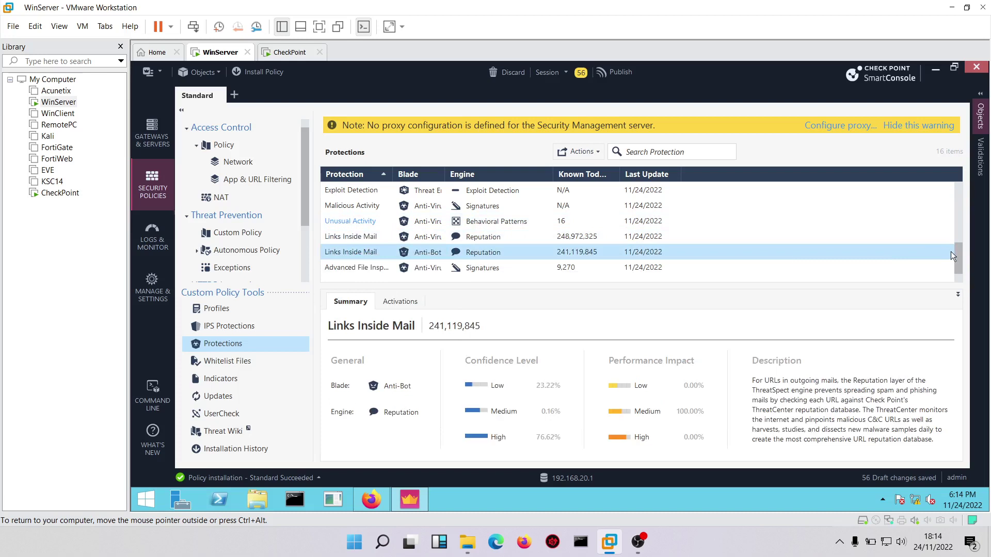
pyautogui.click(349, 270)
pyautogui.rightClick(348, 271)
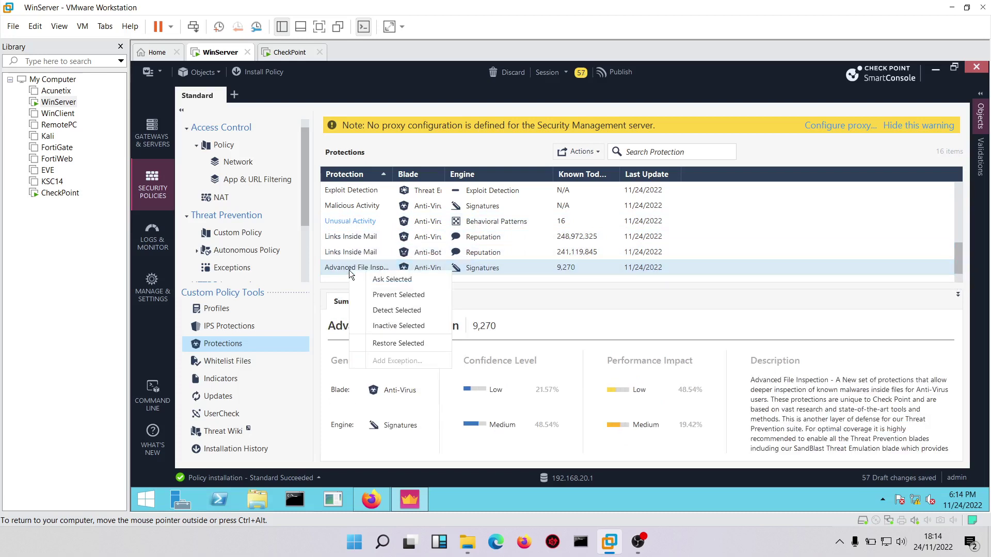
pyautogui.click(388, 302)
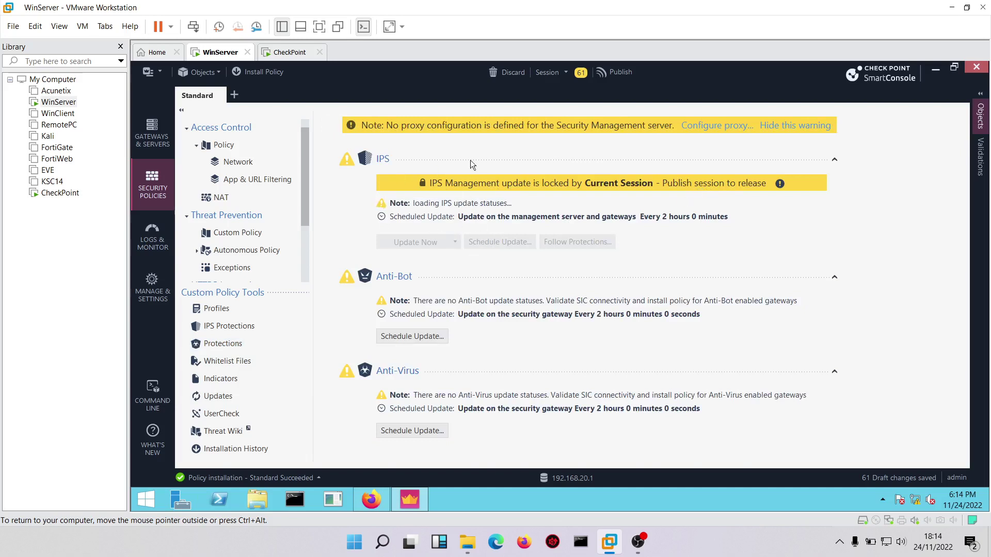
# Keep the Anti-Bot malware database update scheduled every 2 hours
pyautogui.scroll(-1, 294, 268)
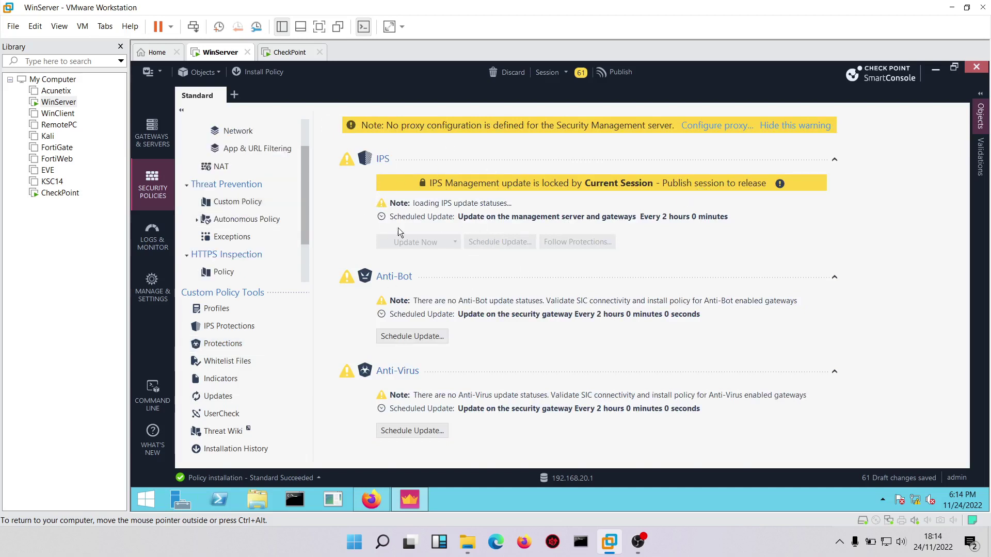
pyautogui.click(389, 337)
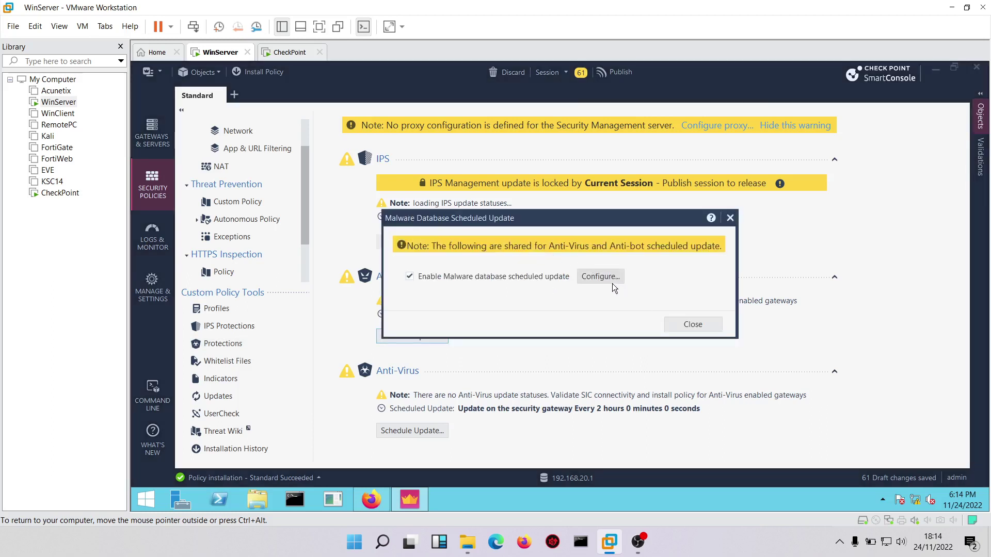
pyautogui.click(612, 284)
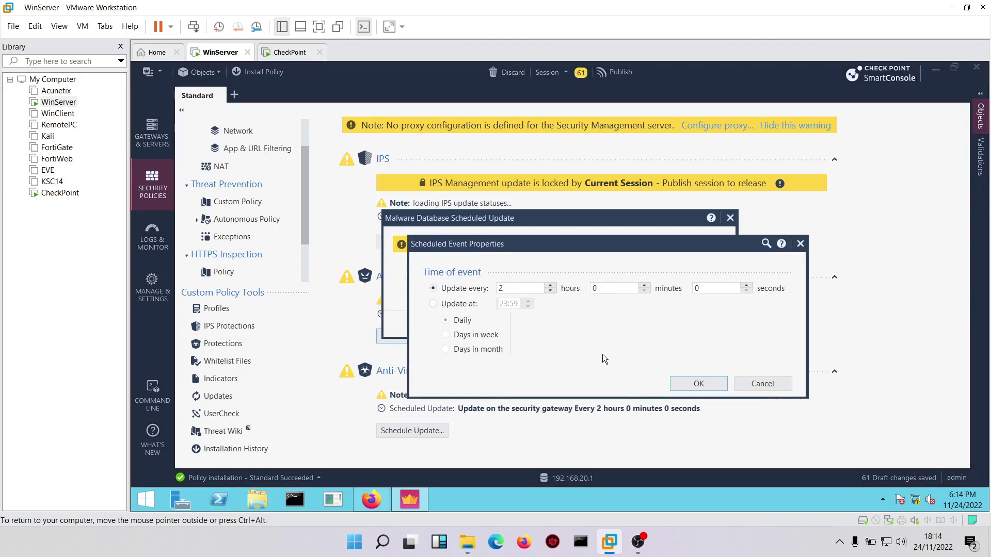
pyautogui.click(695, 383)
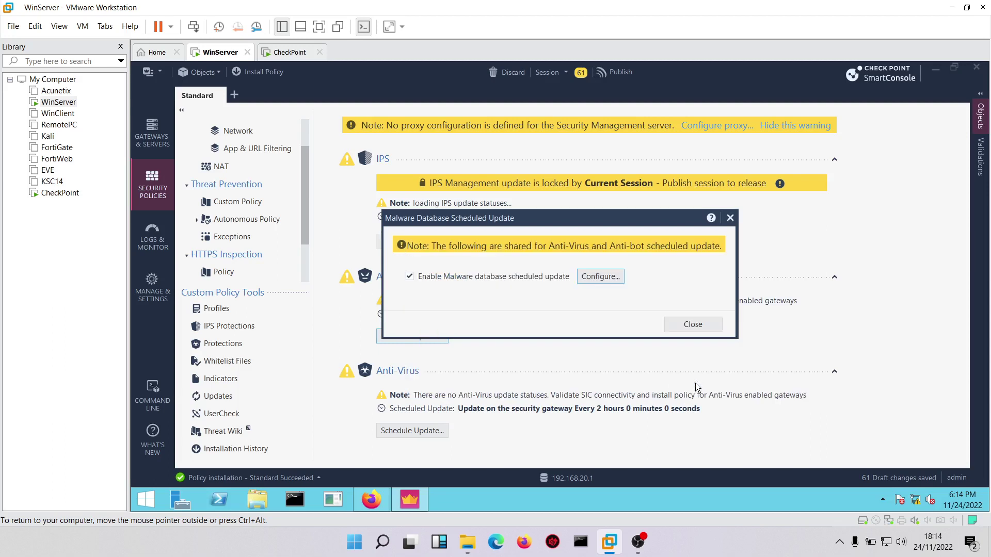
pyautogui.click(706, 329)
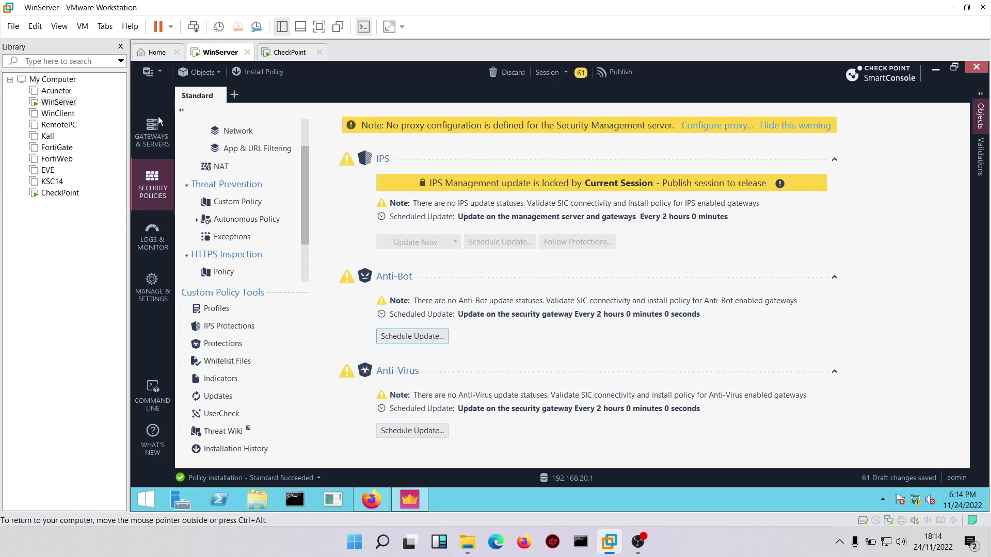
# Publish the changes and install policy on the CP-StandAlone gateway from Gateways & Servers
pyautogui.click(152, 134)
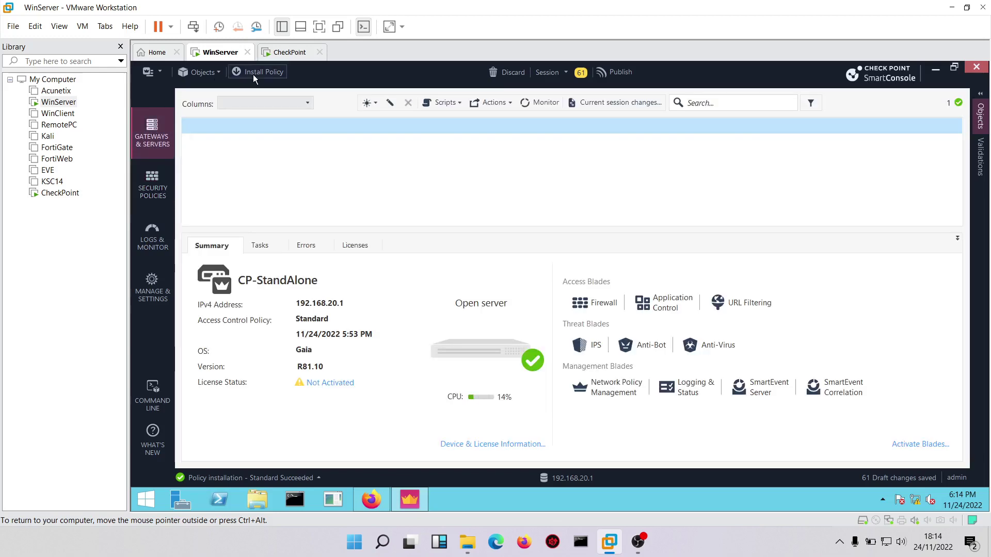
pyautogui.click(253, 74)
pyautogui.click(618, 360)
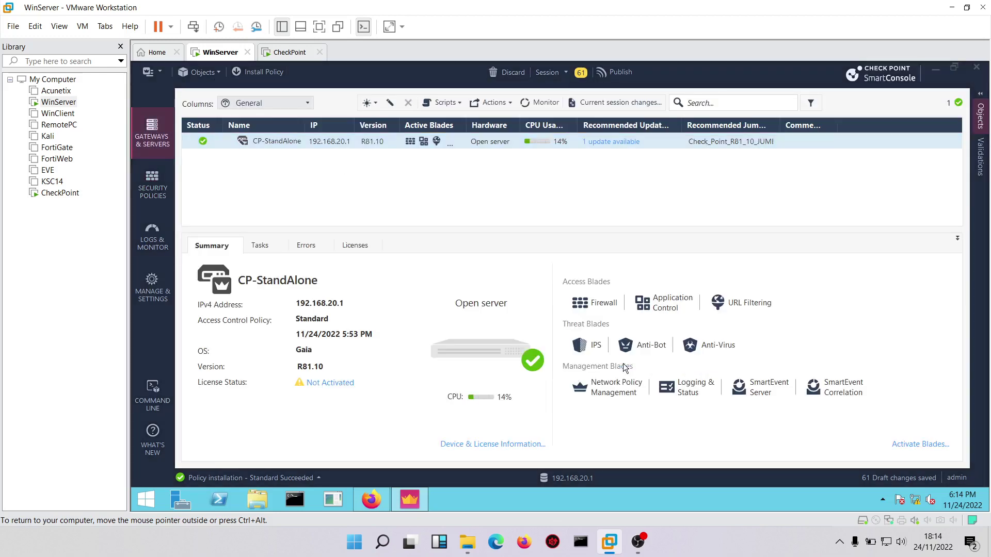